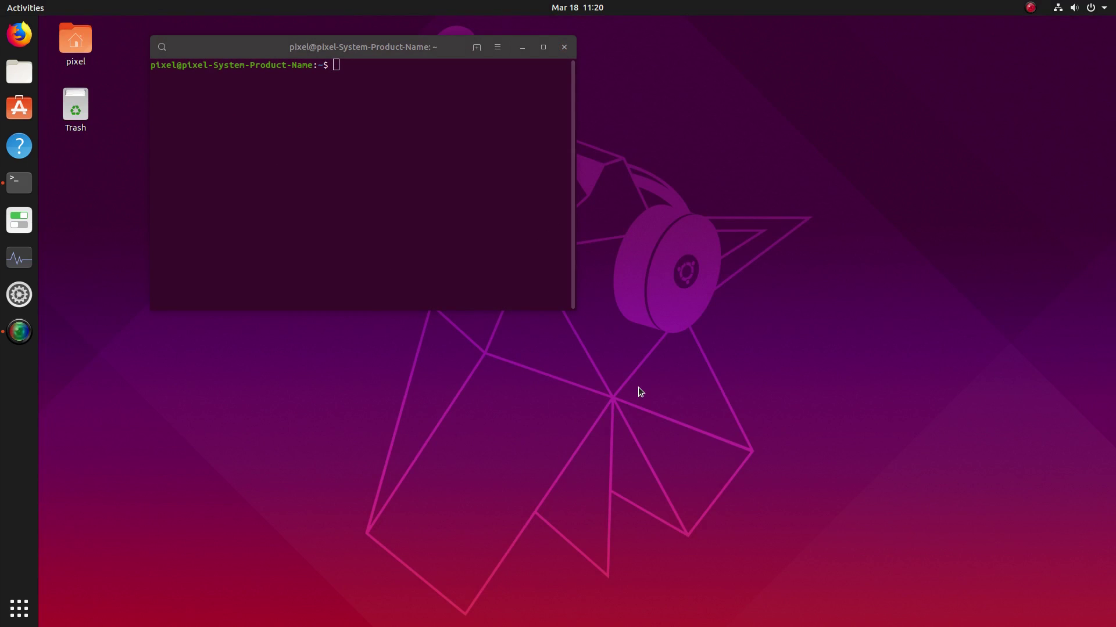
Move the terminal window towards the middle of the desktop
{"action": "left_click_drag", "start_coordinate": [394, 39], "coordinate": [451, 118]}
{"action": "left_click_drag", "start_coordinate": [511, 135], "coordinate": [39, 204]}
{"action": "left_click_drag", "start_coordinate": [212, 27], "coordinate": [438, 145]}
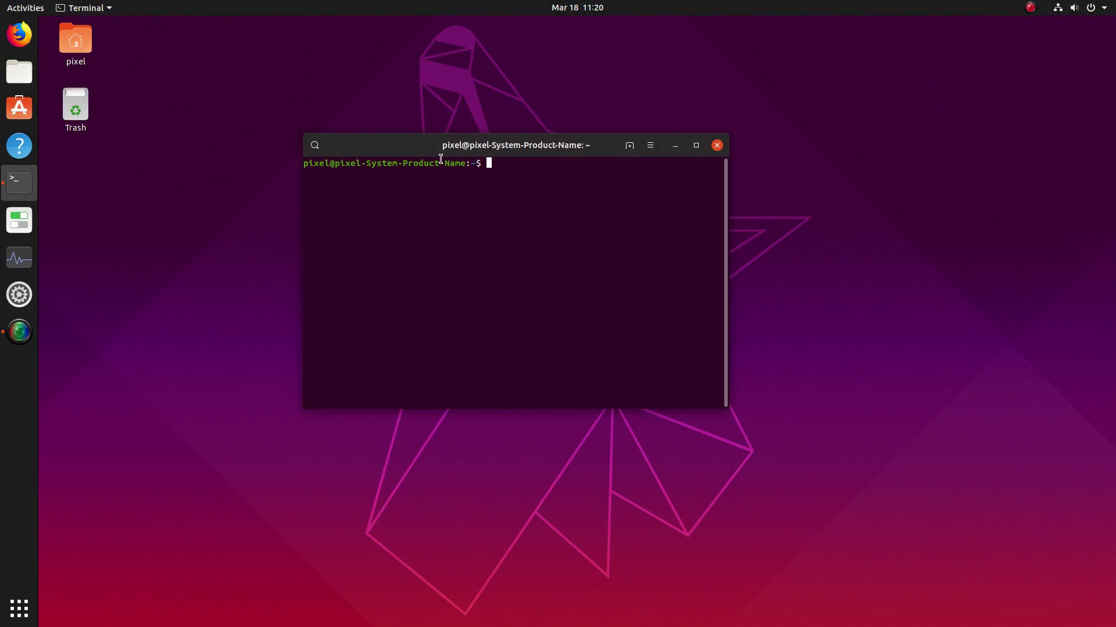
Open a second terminal tab in an enlarged window and run uname -ar in it
{"action": "left_click", "coordinate": [630, 146]}
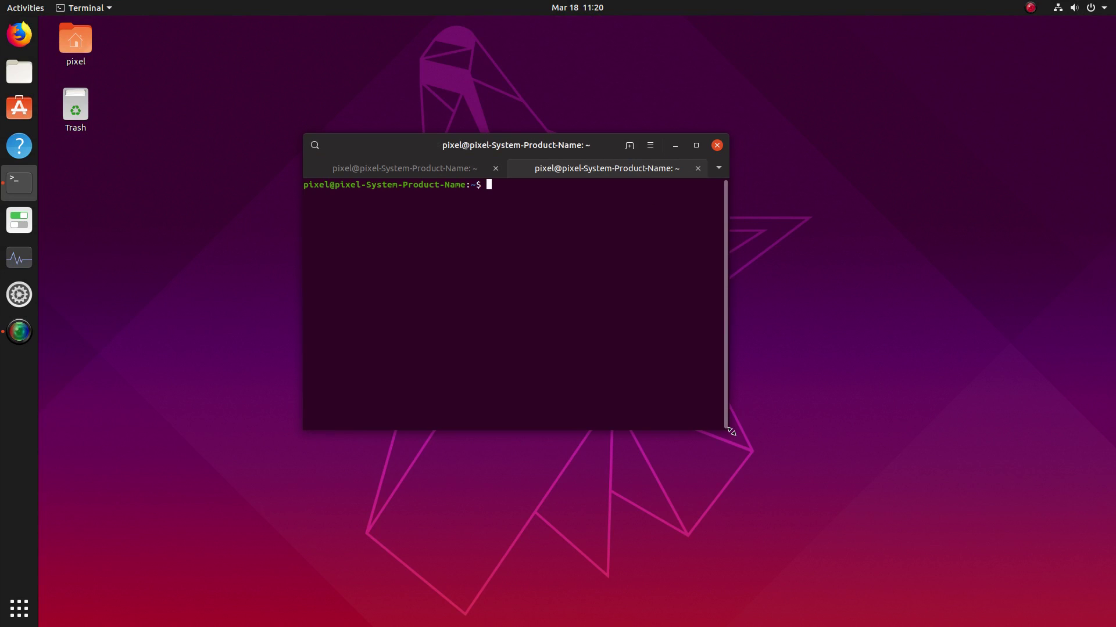
{"action": "left_click_drag", "start_coordinate": [729, 430], "coordinate": [781, 472]}
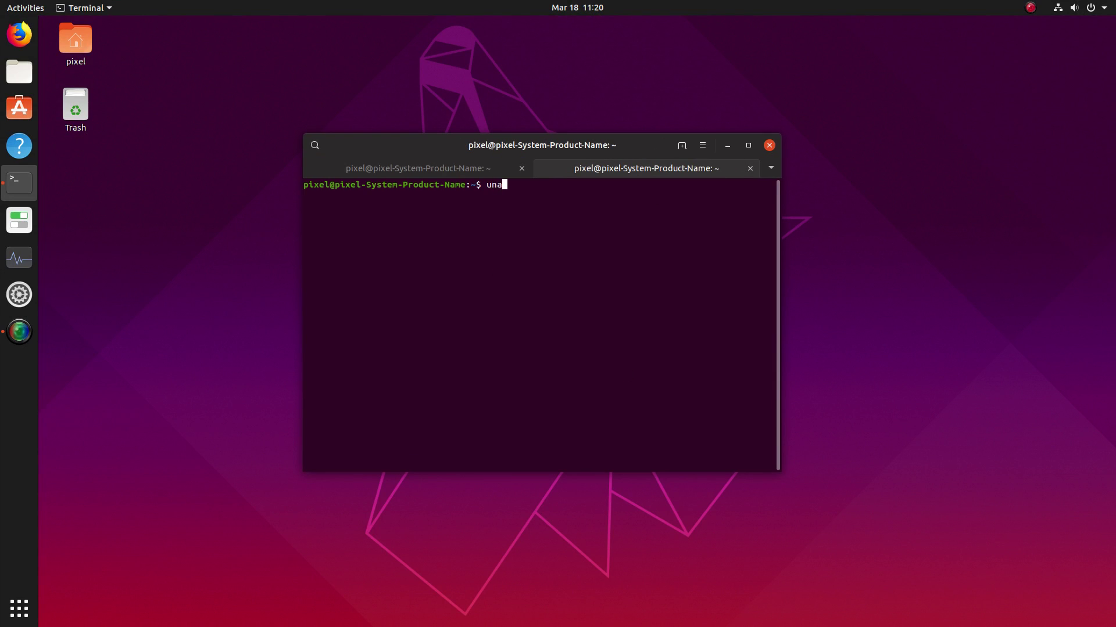
{"action": "key", "text": "Return"}
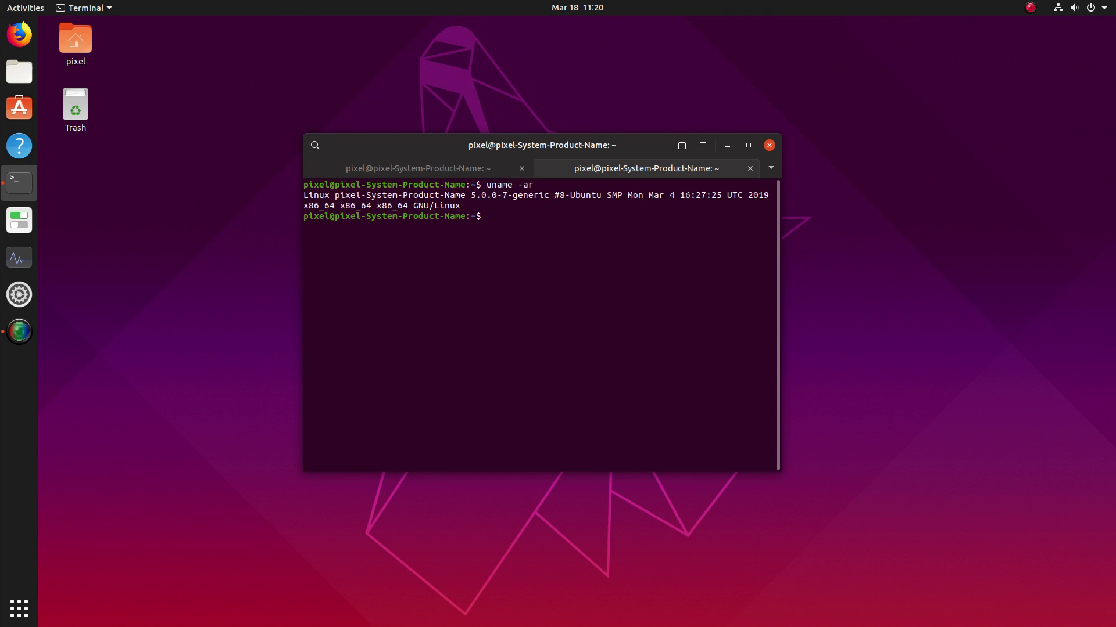
Open a third terminal tab and return to the tab holding the uname output
{"action": "left_click", "coordinate": [682, 146]}
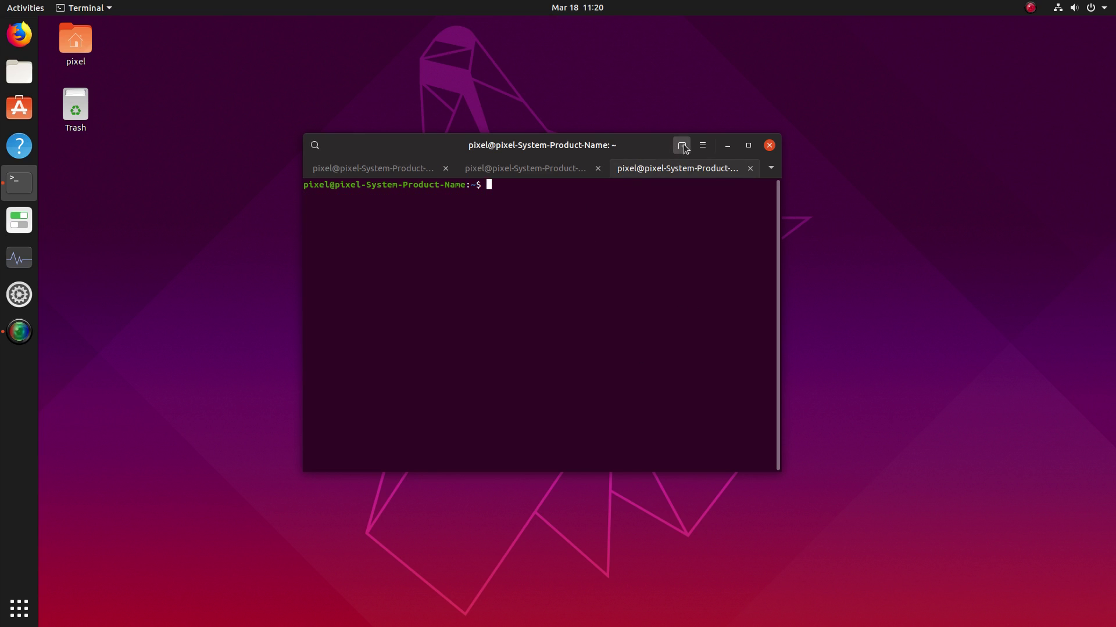
{"action": "left_click", "coordinate": [536, 168]}
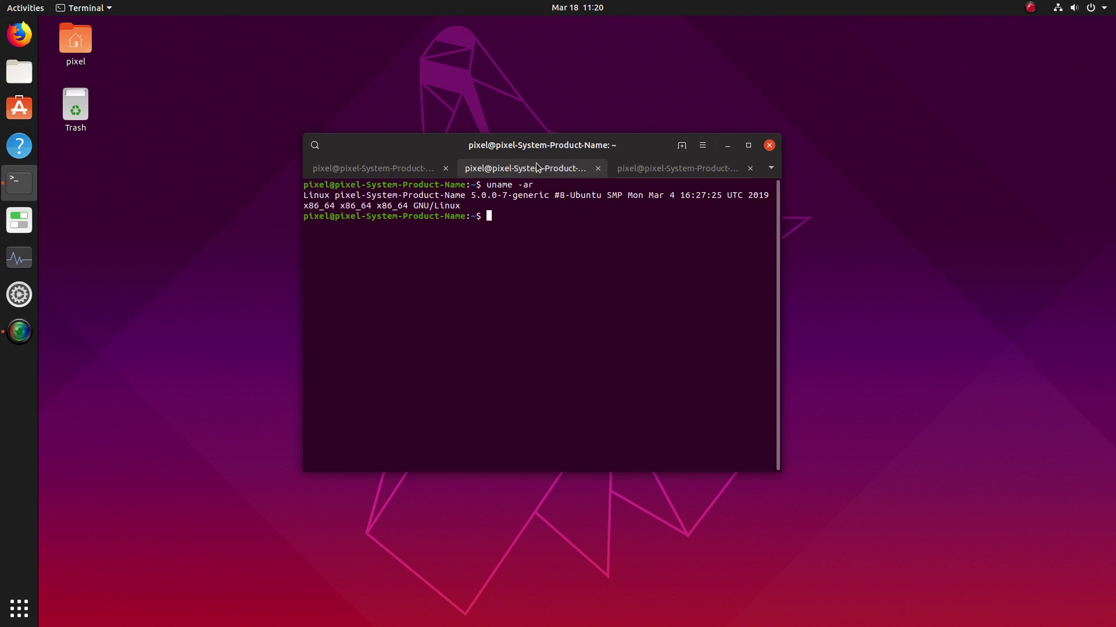
Enlarge the terminal text by three zoom levels and highlight the kernel version number in the uname output
{"action": "left_click", "coordinate": [702, 146]}
{"action": "left_click", "coordinate": [737, 177]}
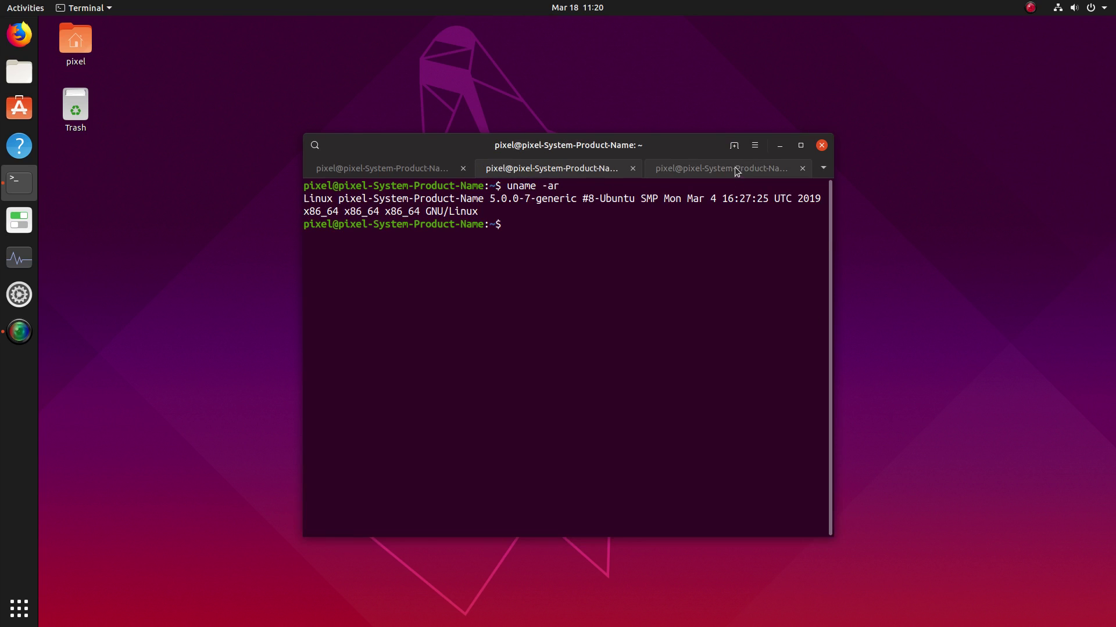
{"action": "left_click", "coordinate": [755, 145]}
{"action": "left_click", "coordinate": [790, 181]}
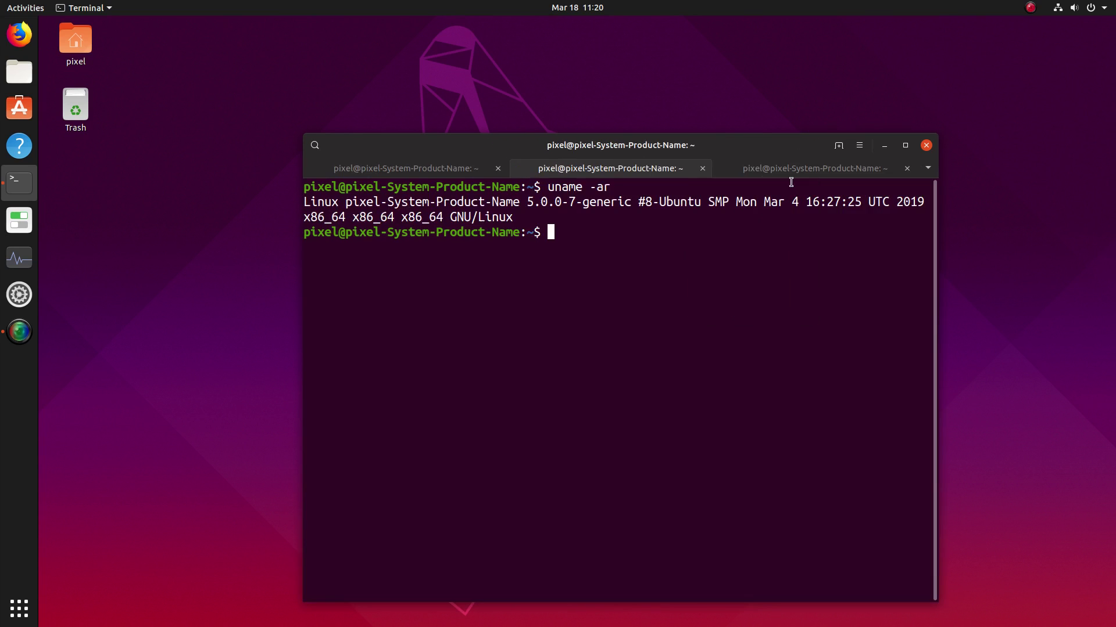
{"action": "left_click", "coordinate": [860, 146]}
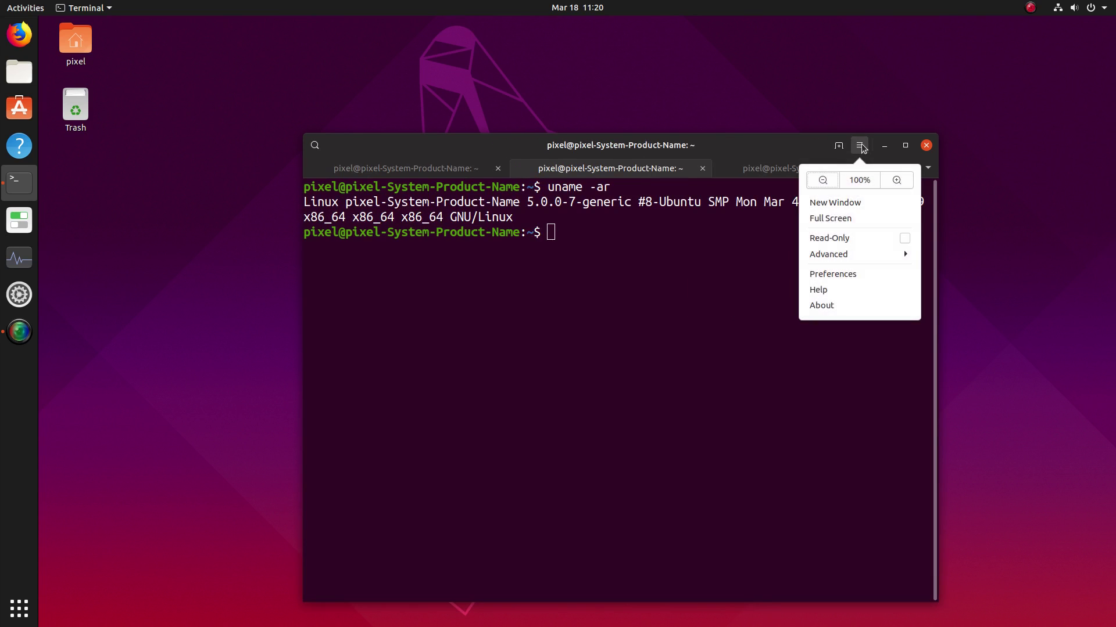
{"action": "left_click", "coordinate": [886, 185]}
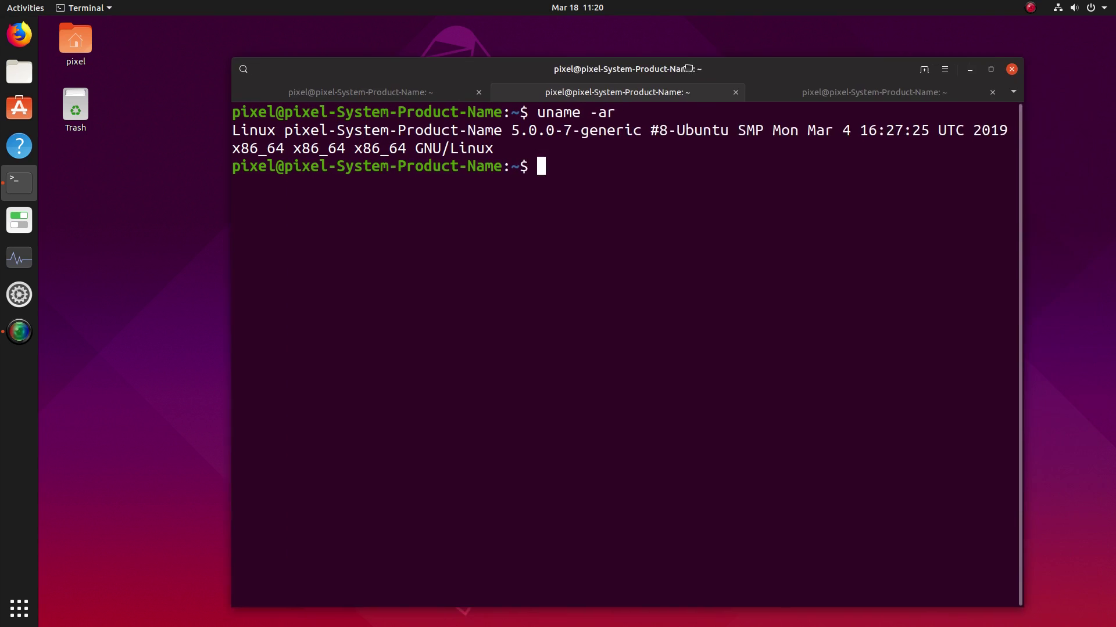
{"action": "left_click_drag", "start_coordinate": [435, 116], "coordinate": [497, 116]}
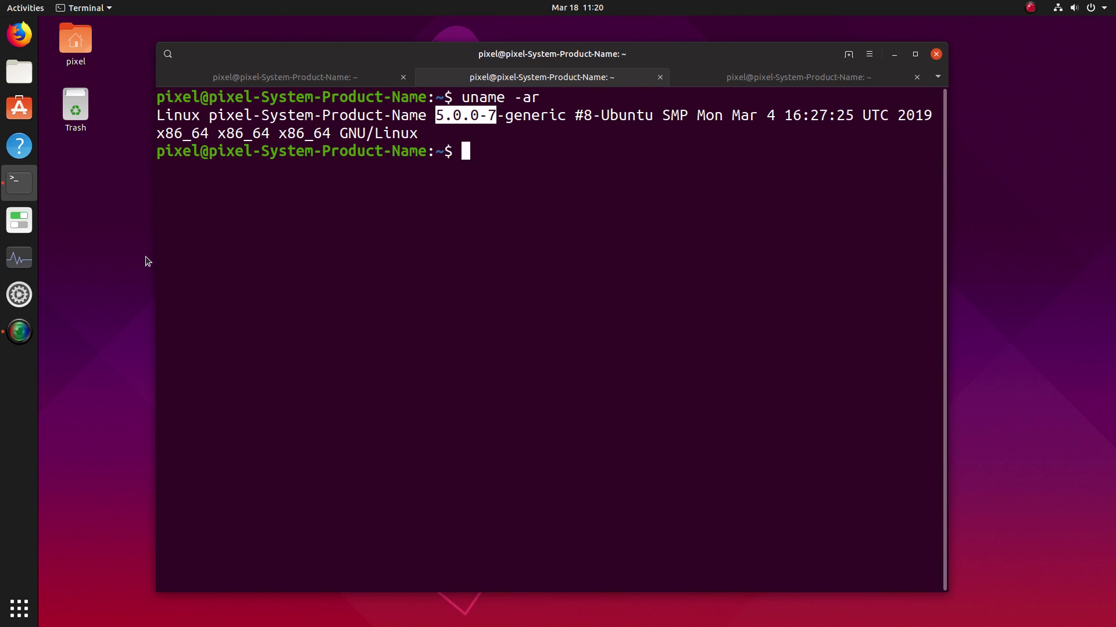
Open the system Settings and minimize the terminal window
{"action": "right_click", "coordinate": [11, 295]}
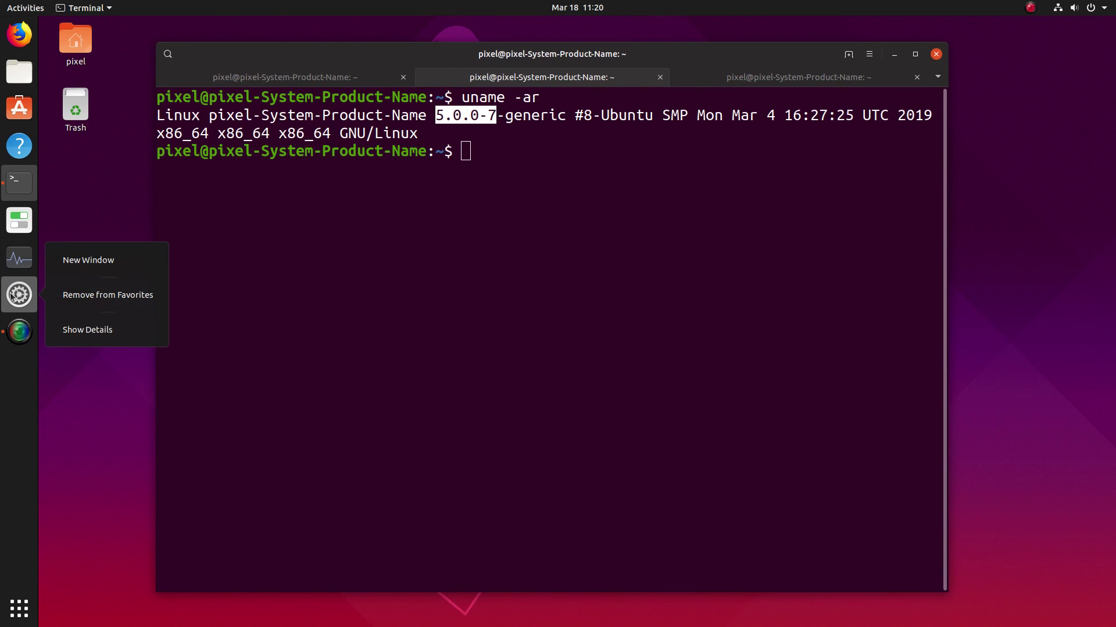
{"action": "left_click", "coordinate": [76, 370]}
{"action": "left_click", "coordinate": [31, 294]}
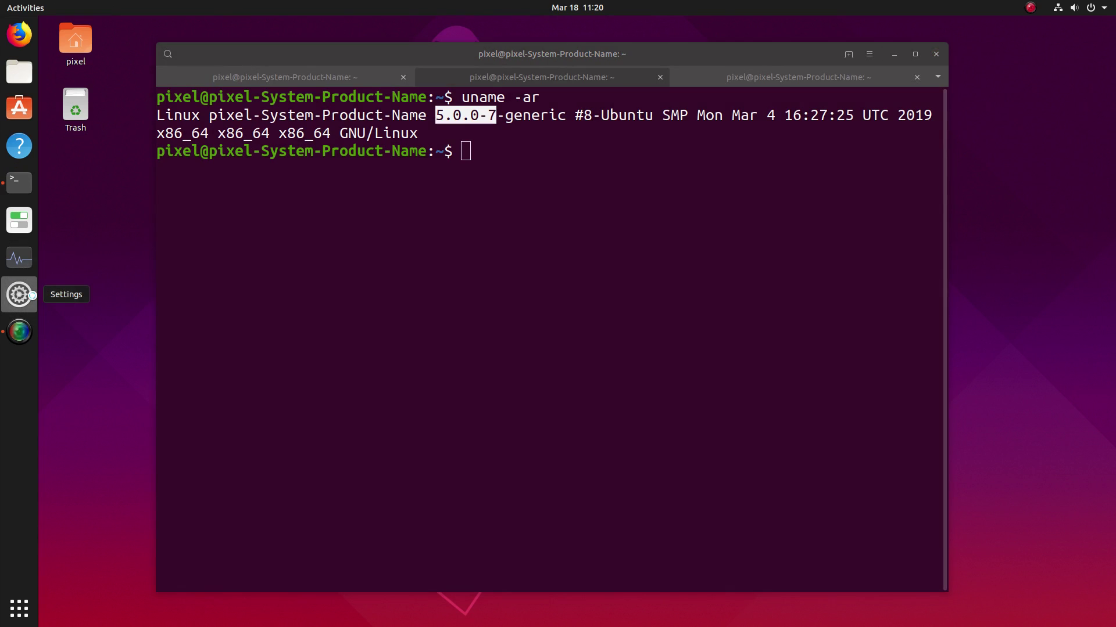
{"action": "left_click", "coordinate": [896, 55]}
{"action": "left_click_drag", "start_coordinate": [639, 91], "coordinate": [541, 68]}
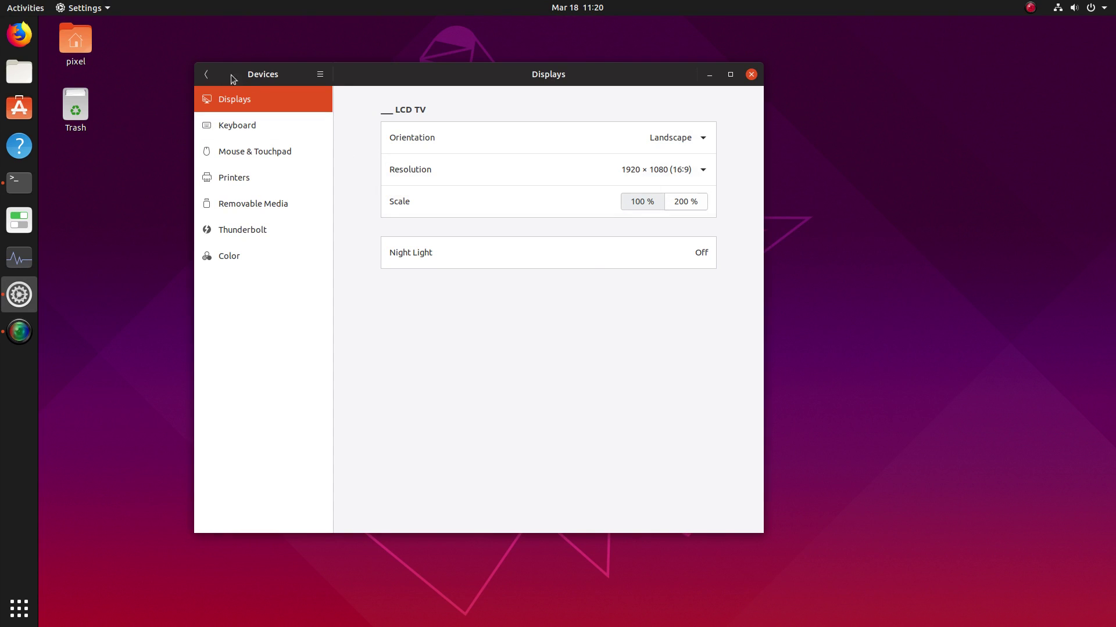
Examine the GNOME version in the system's About details and return to the main settings list
{"action": "left_click", "coordinate": [206, 75]}
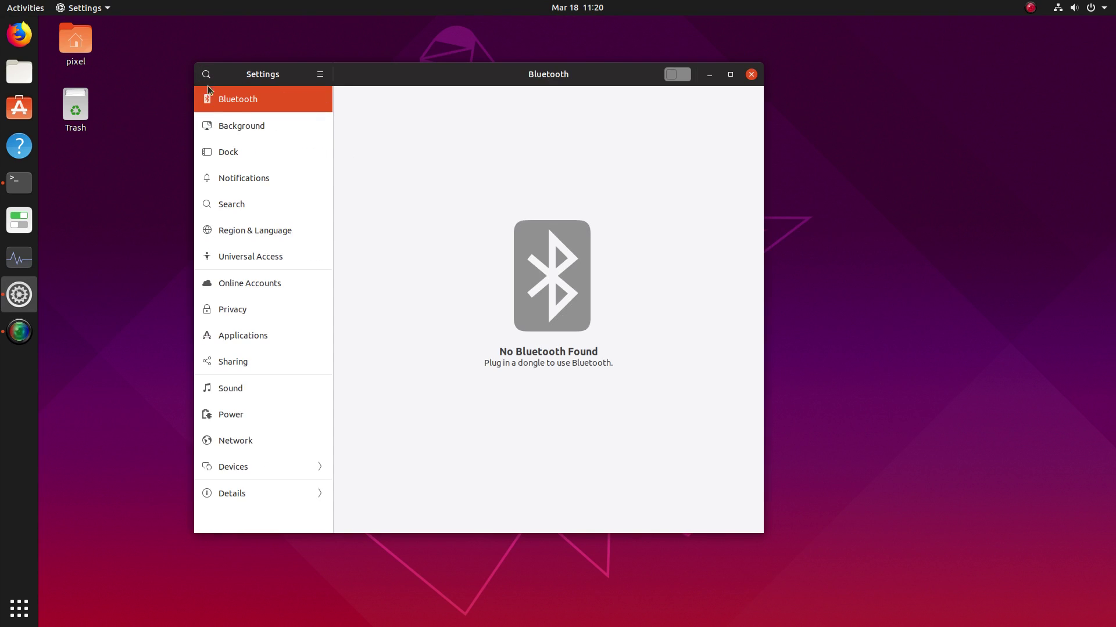
{"action": "left_click", "coordinate": [266, 491]}
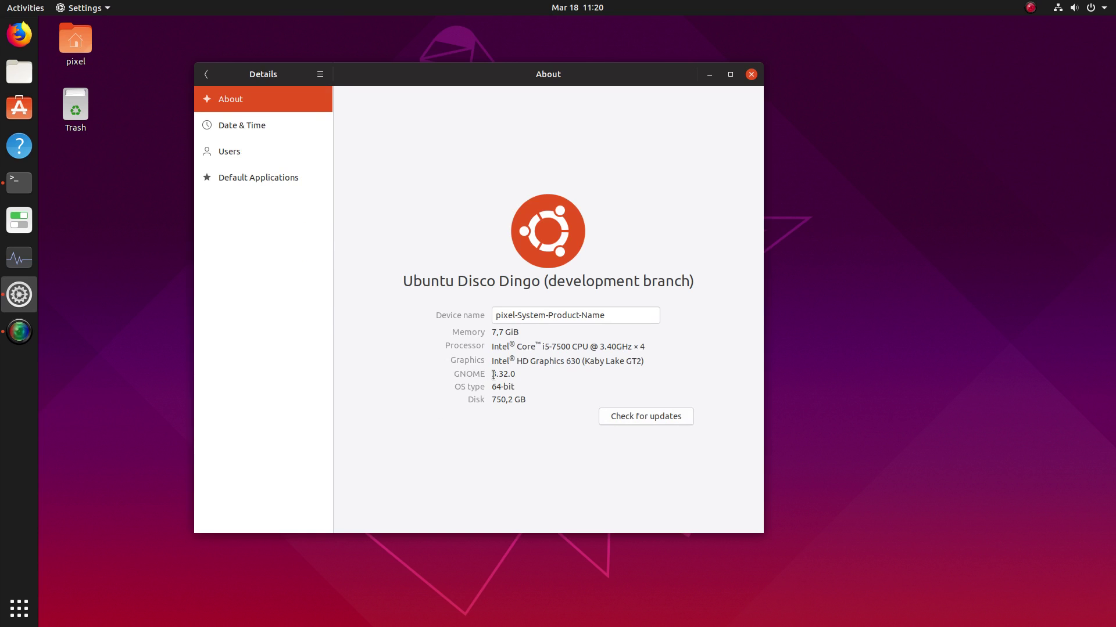
{"action": "left_click_drag", "start_coordinate": [494, 374], "coordinate": [524, 376]}
{"action": "left_click", "coordinate": [206, 75]}
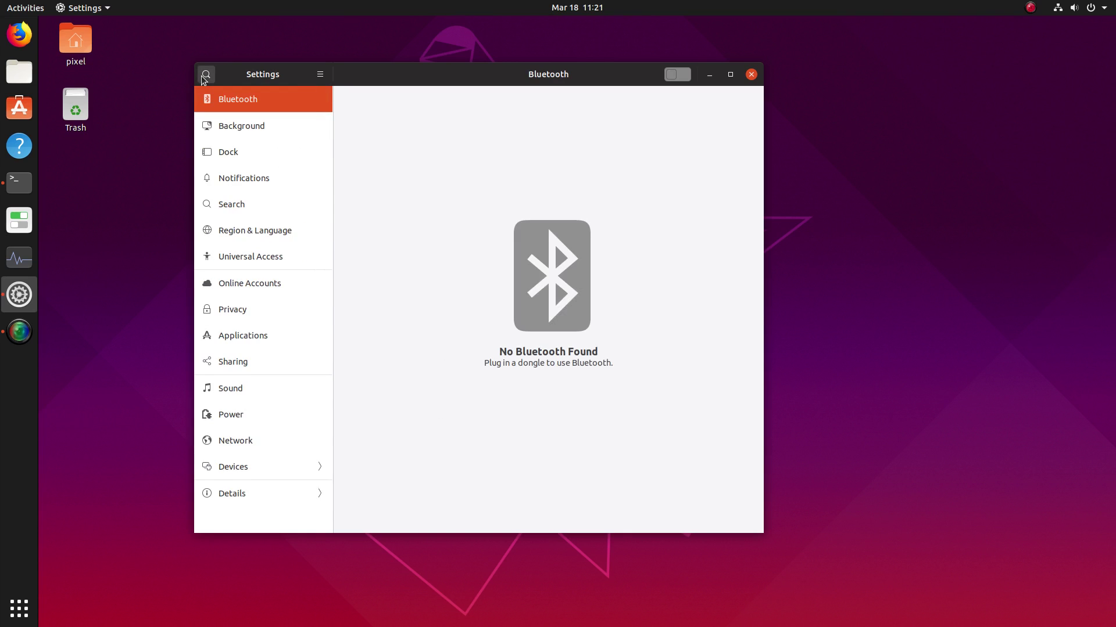
Try to turn off camera access for the second Chromium Web Browser entry and review its other application permissions
{"action": "left_click", "coordinate": [290, 336]}
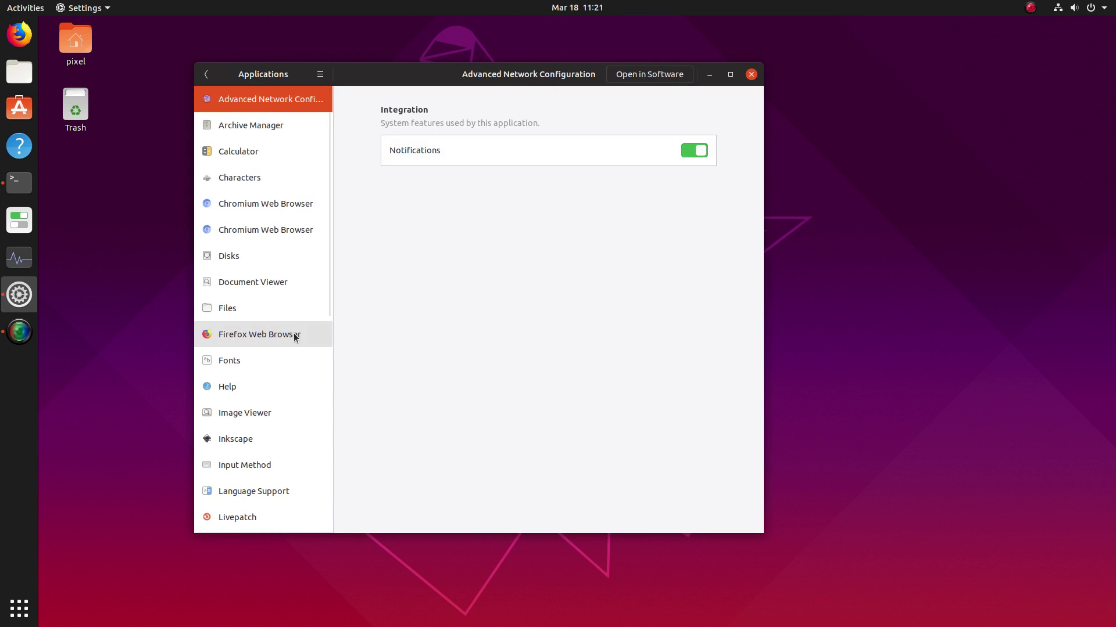
{"action": "left_click", "coordinate": [311, 229]}
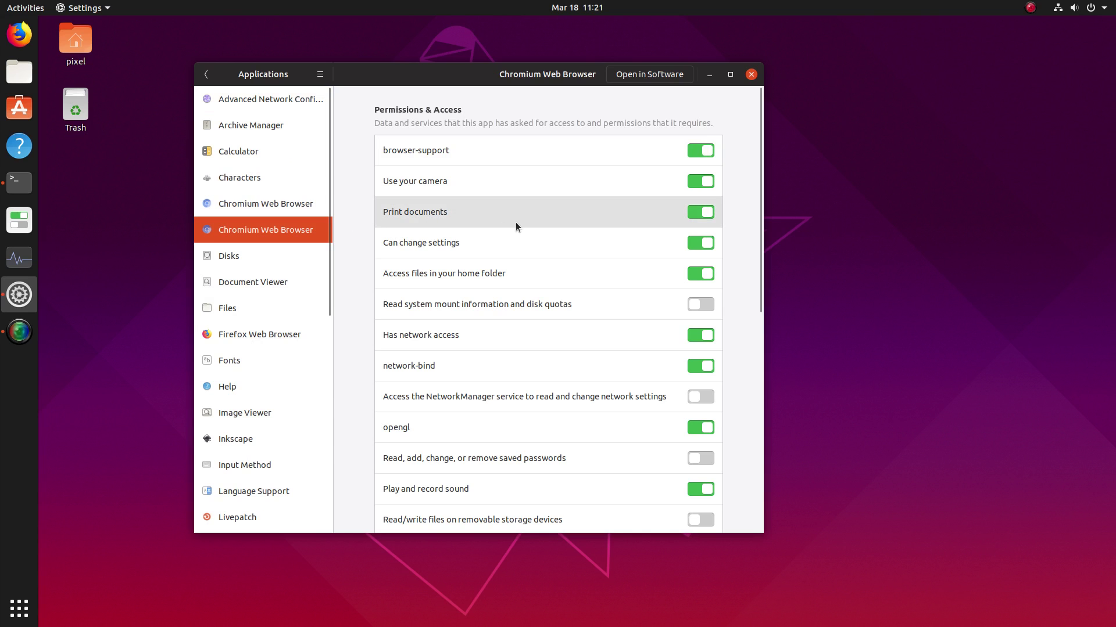
{"action": "left_click", "coordinate": [709, 184]}
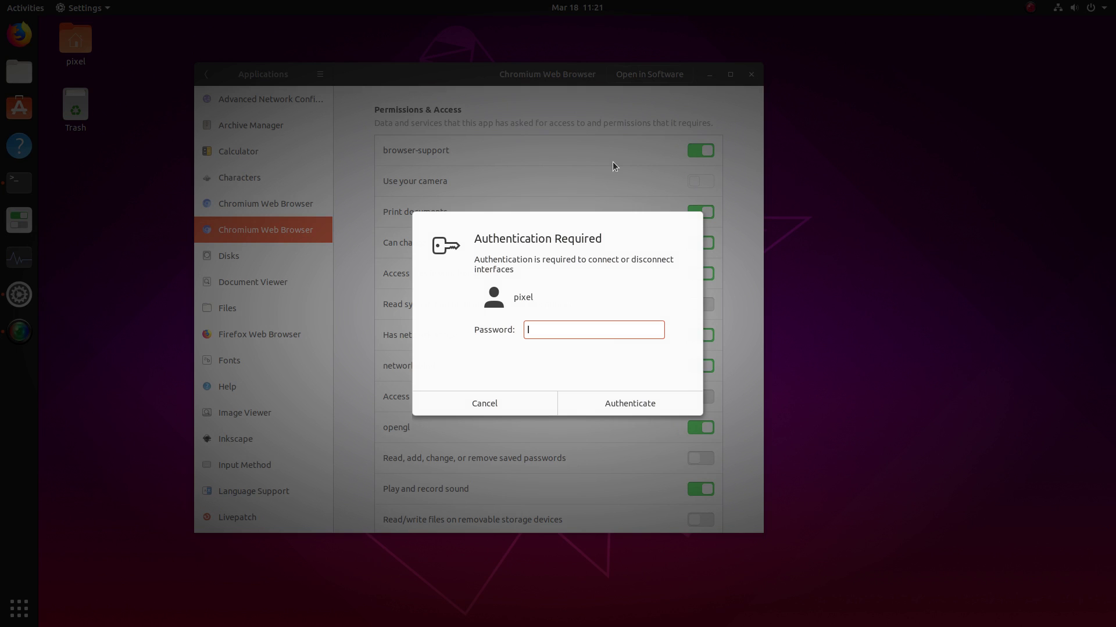
{"action": "left_click", "coordinate": [487, 402]}
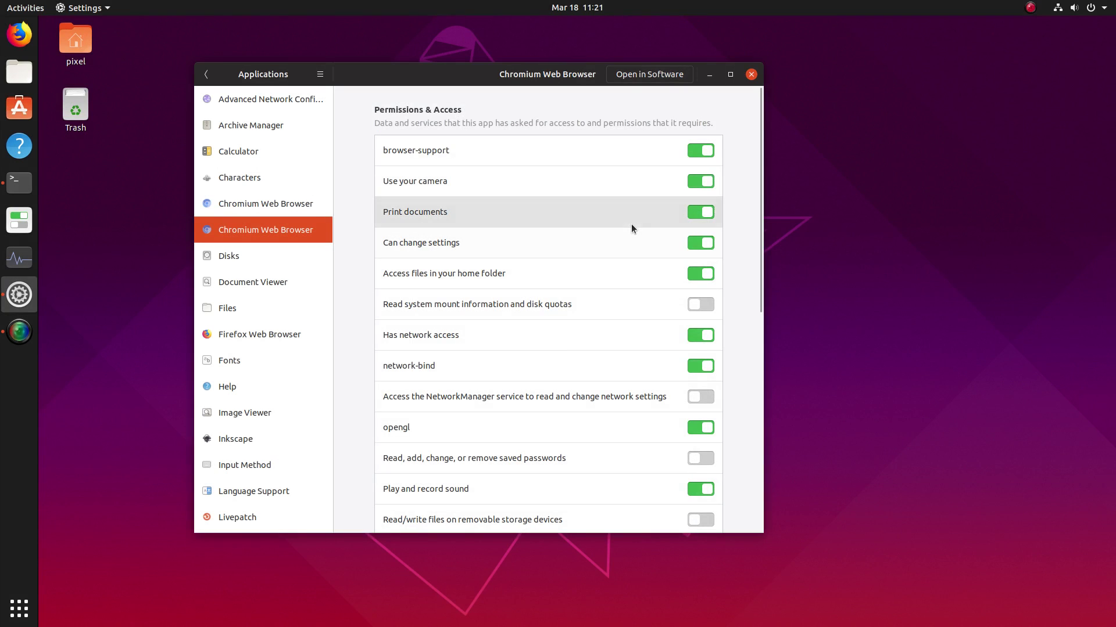
{"action": "scroll", "coordinate": [631, 228], "scroll_direction": "down", "scroll_amount": 5}
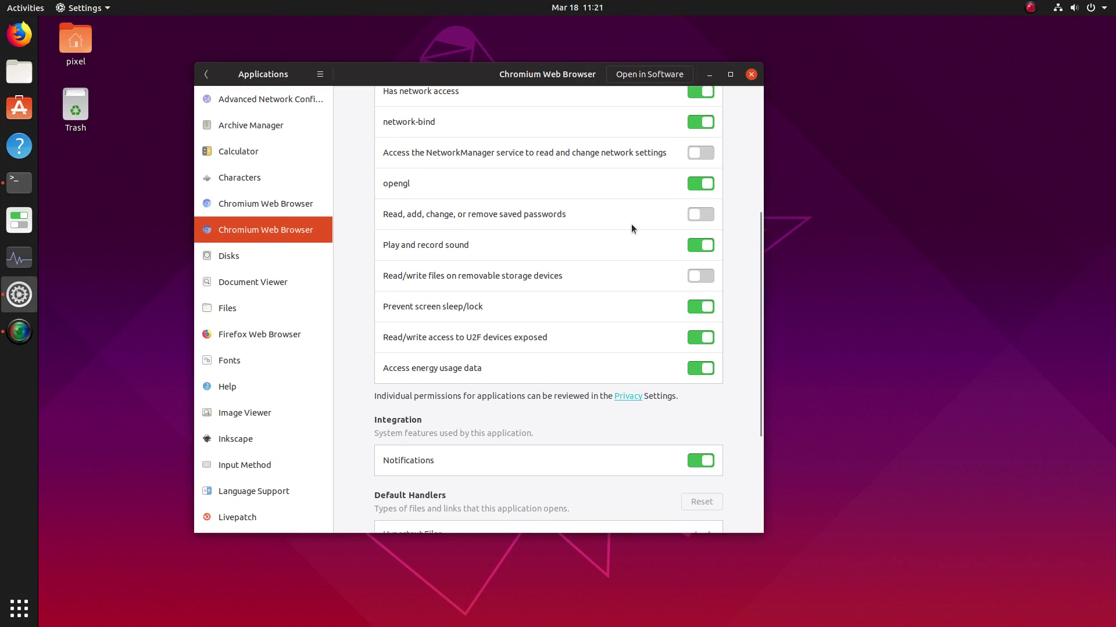
Try to turn off home folder file access for the Olive application, cancelling the authentication request
{"action": "scroll", "coordinate": [312, 295], "scroll_direction": "down", "scroll_amount": 5}
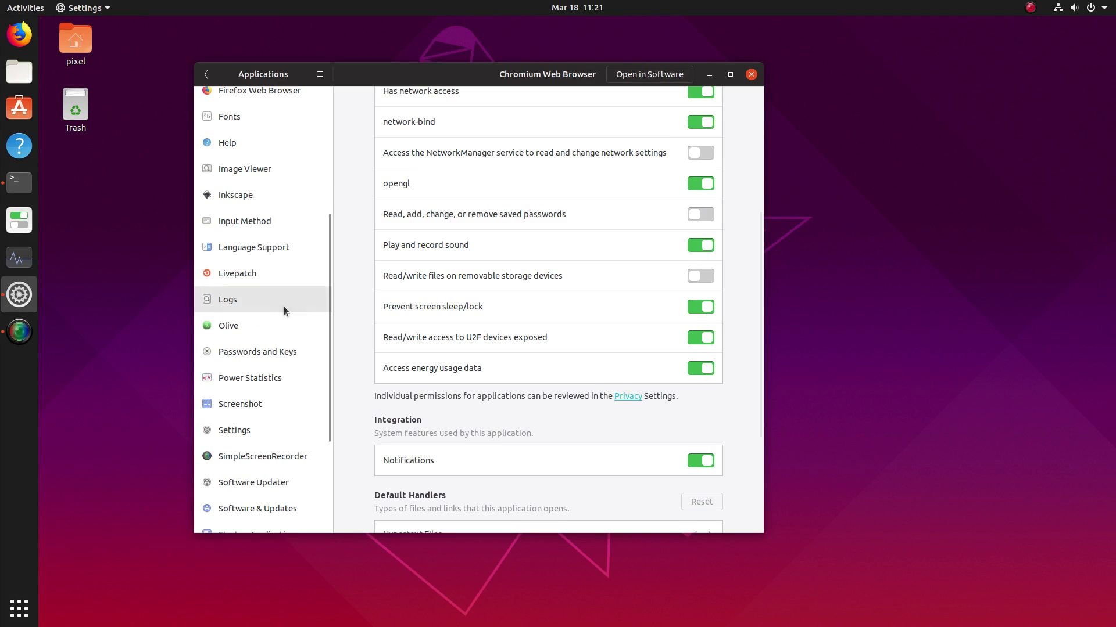
{"action": "left_click", "coordinate": [269, 326]}
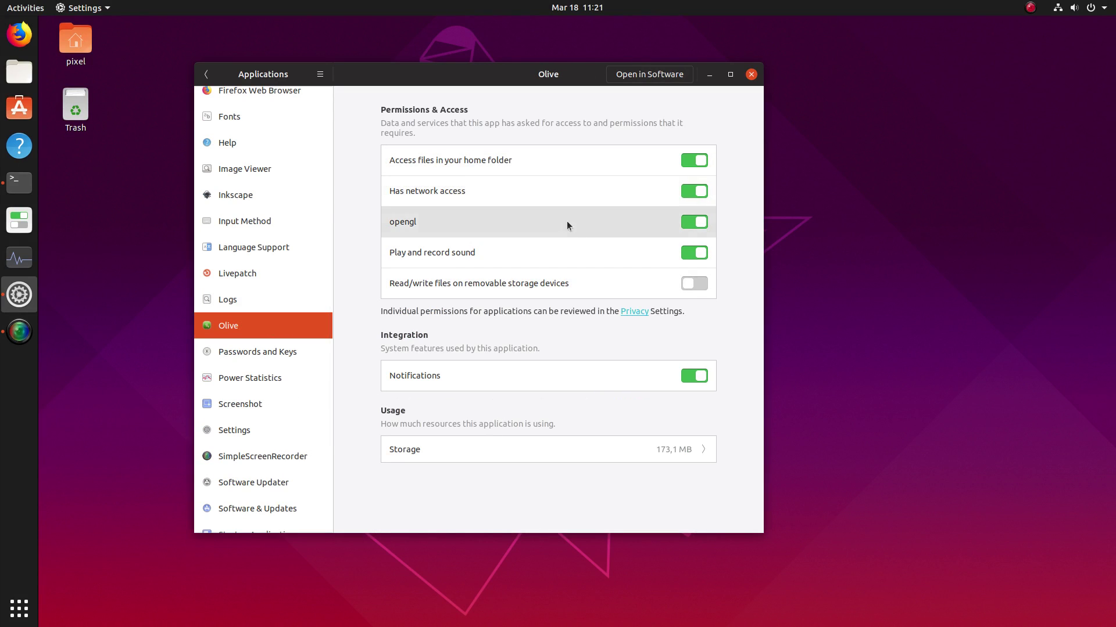
{"action": "left_click", "coordinate": [697, 162]}
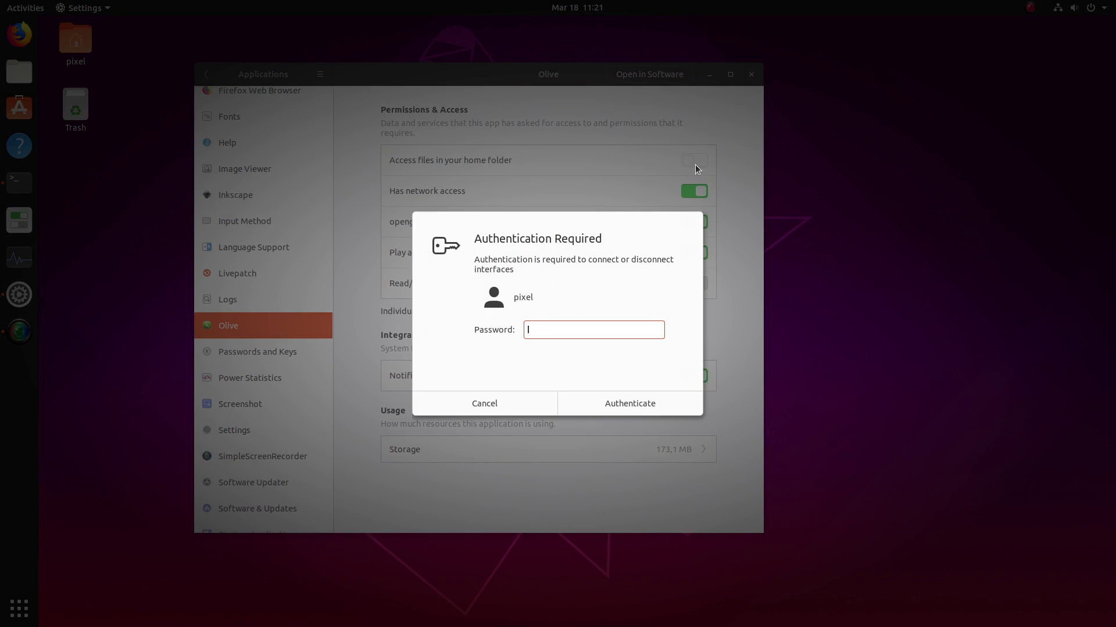
{"action": "left_click", "coordinate": [507, 404]}
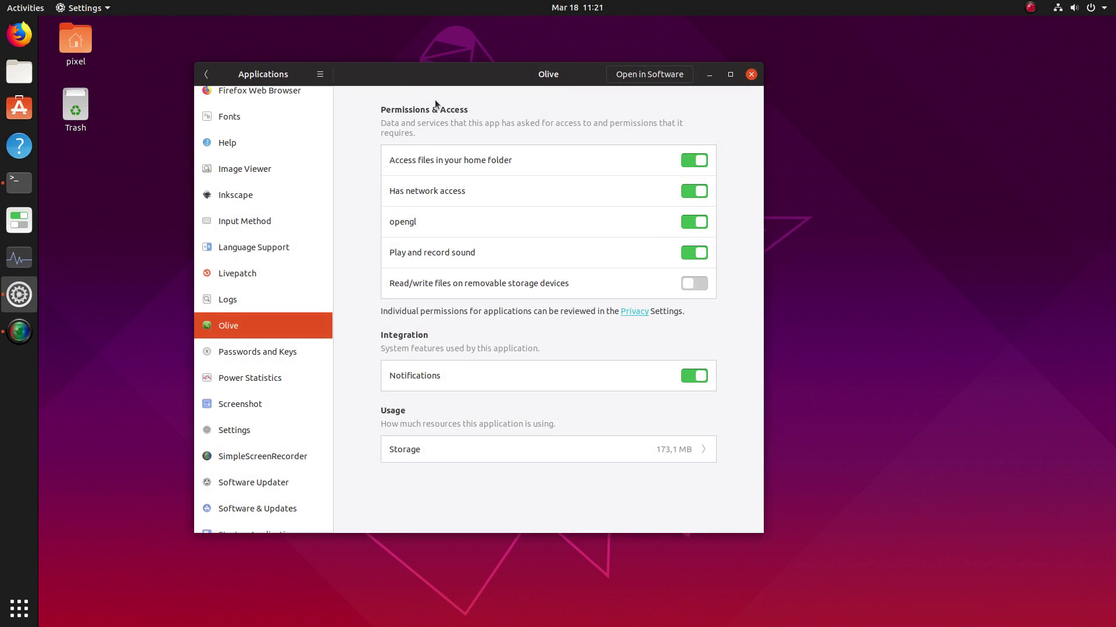
Look through the Settings window's menus and clear the window from the desktop
{"action": "left_click_drag", "start_coordinate": [435, 77], "coordinate": [519, 93]}
{"action": "left_click", "coordinate": [404, 90]}
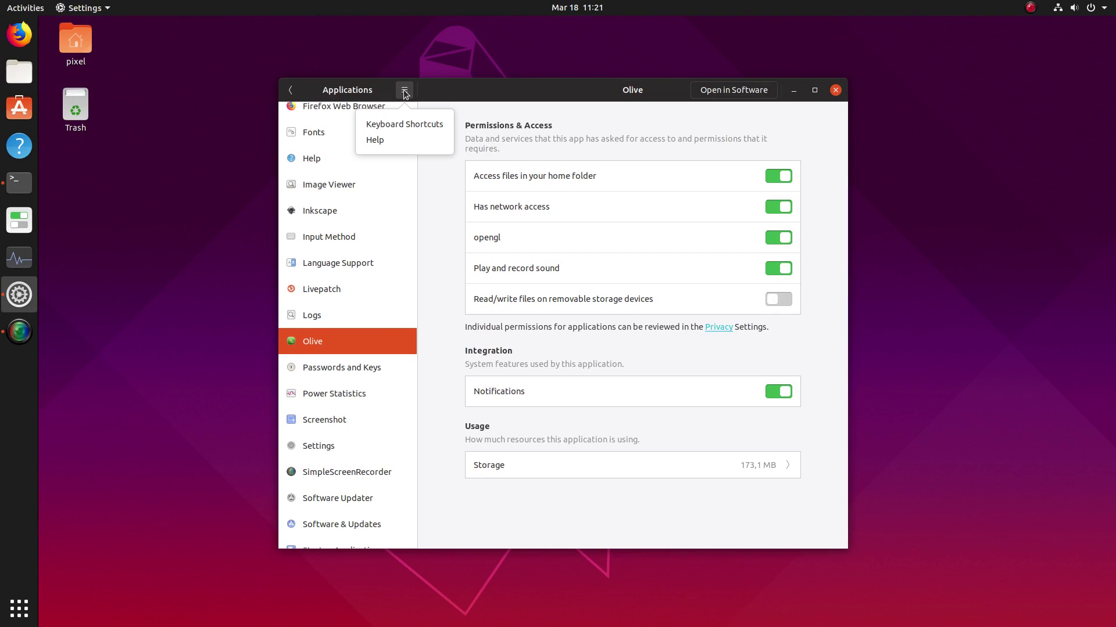
{"action": "left_click", "coordinate": [429, 81]}
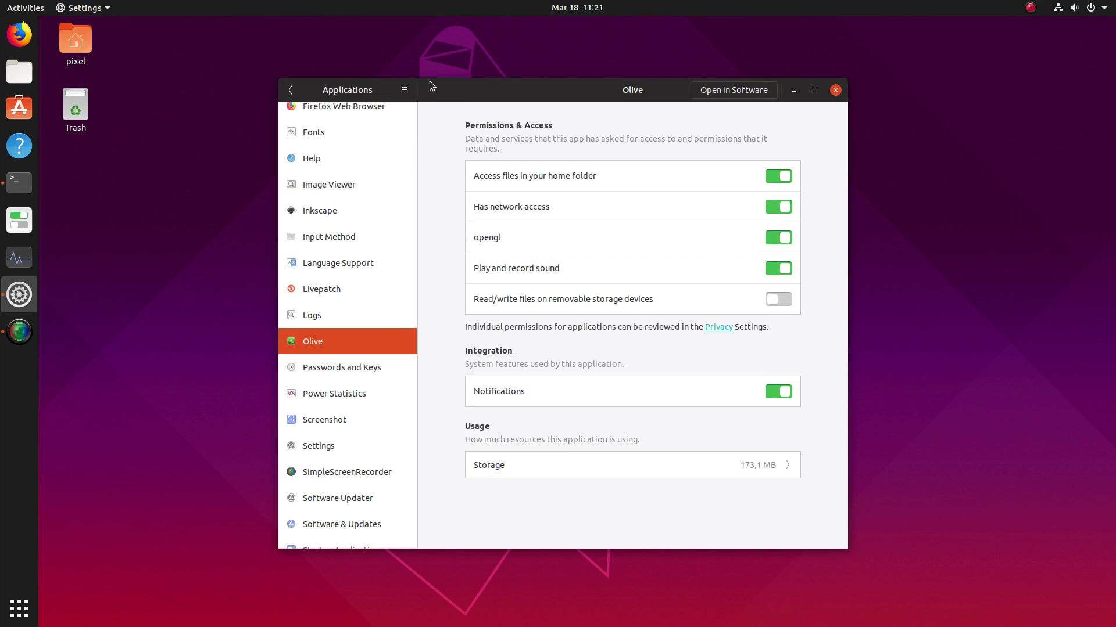
{"action": "left_click", "coordinate": [108, 8]}
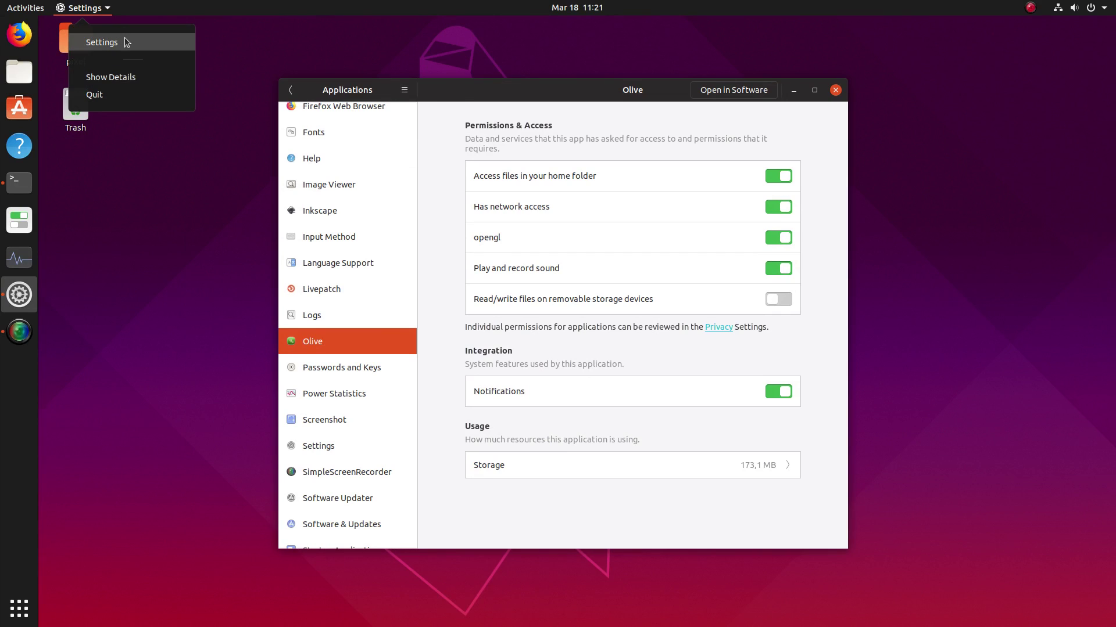
{"action": "left_click", "coordinate": [161, 100]}
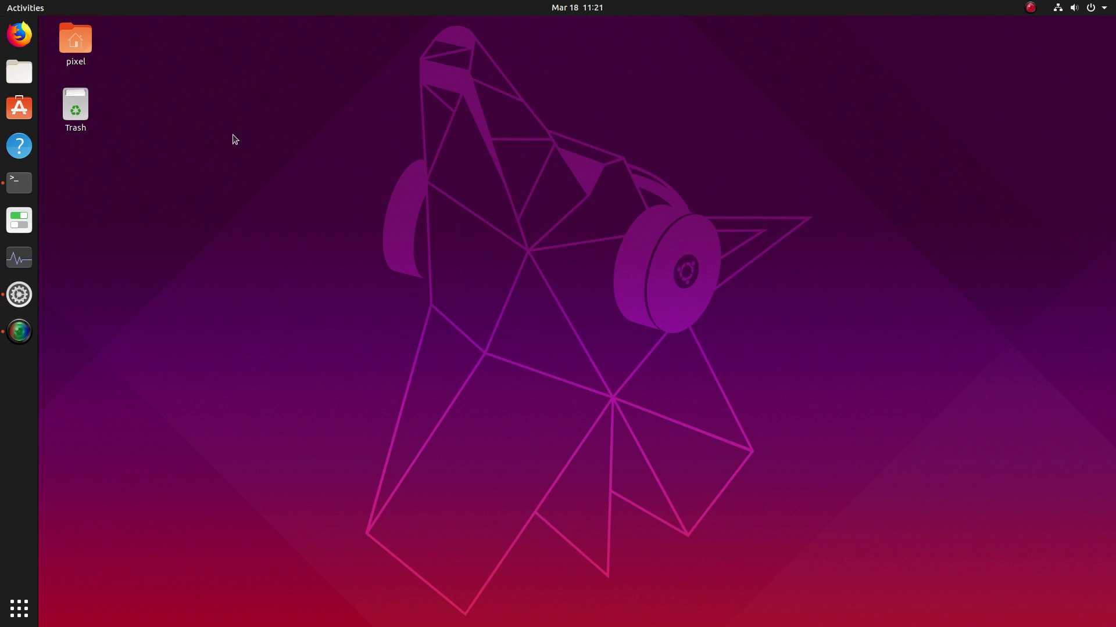
Create a new folder directly on the desktop and move it away from the home and Trash icons
{"action": "right_click", "coordinate": [198, 140]}
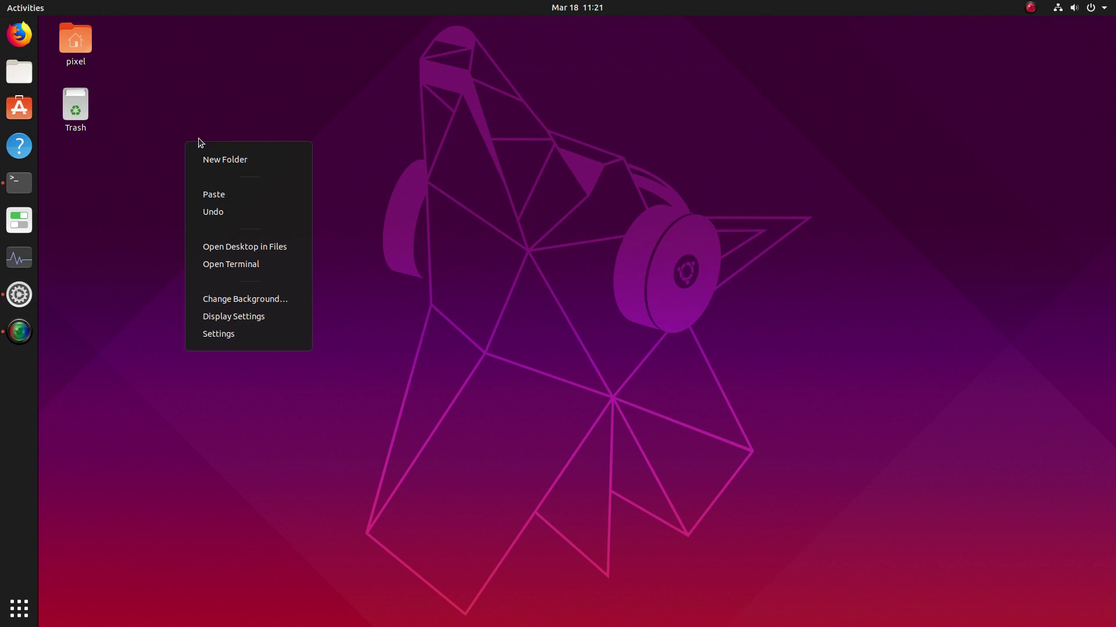
{"action": "left_click", "coordinate": [252, 160]}
{"action": "left_click_drag", "start_coordinate": [75, 174], "coordinate": [325, 218]}
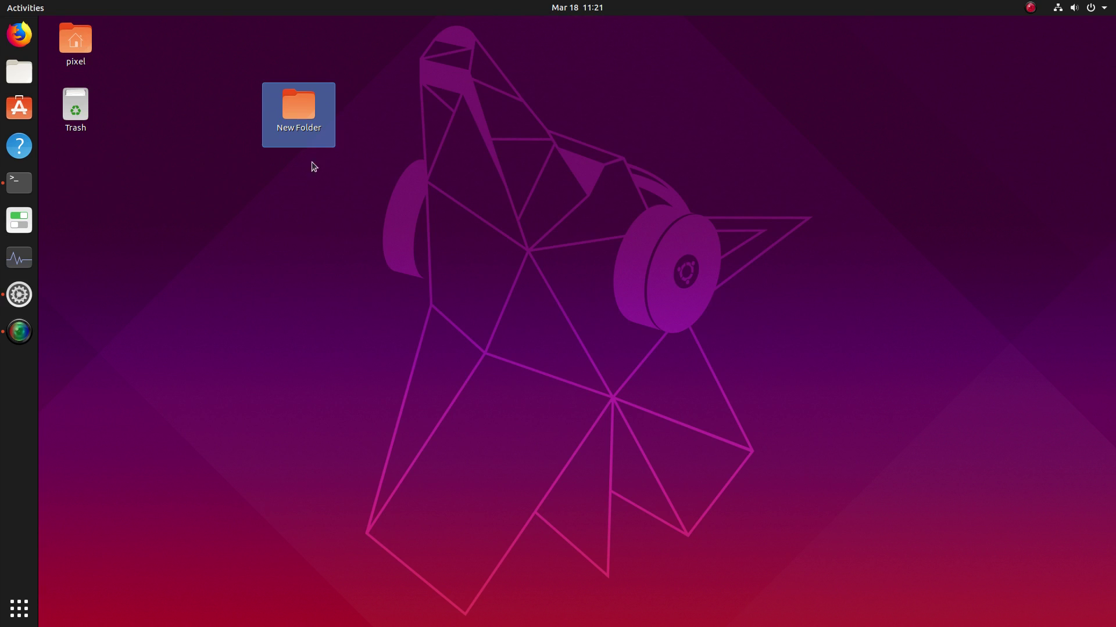
Rename the new desktop folder to rwer
{"action": "right_click", "coordinate": [304, 114]}
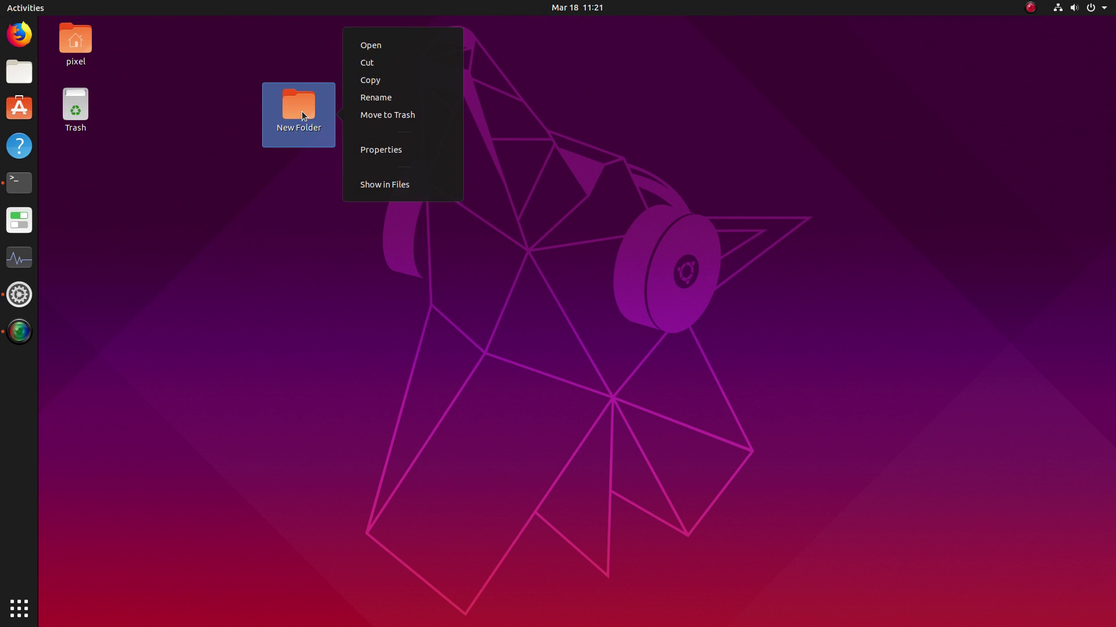
{"action": "left_click", "coordinate": [388, 98]}
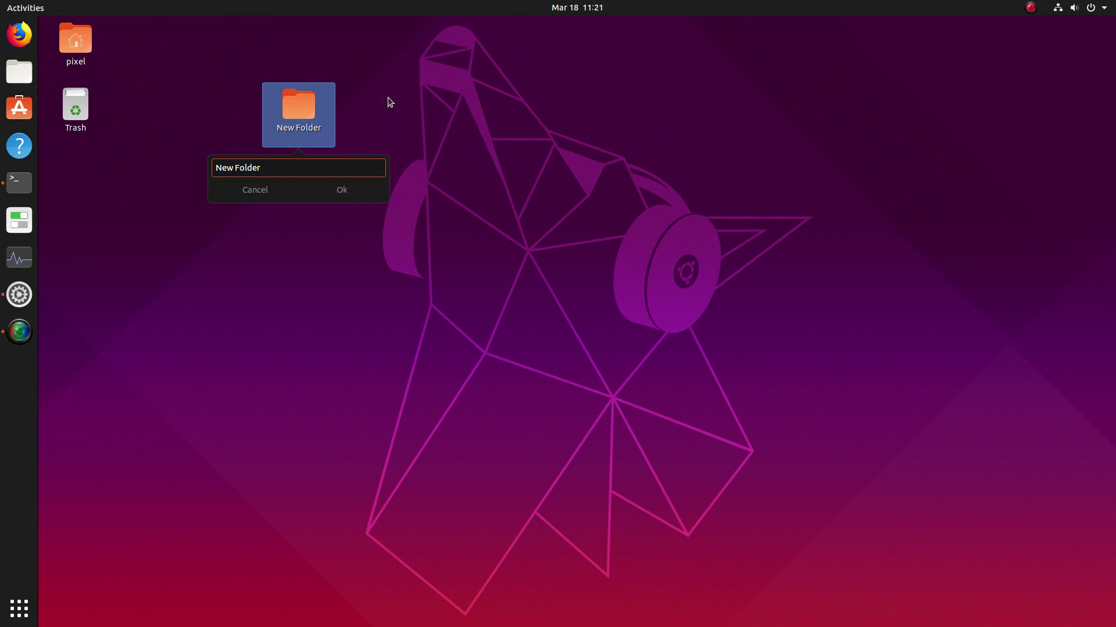
{"action": "type", "text": "rwer"}
{"action": "left_click", "coordinate": [344, 190]}
{"action": "left_click_drag", "start_coordinate": [321, 124], "coordinate": [80, 199]}
{"action": "left_click", "coordinate": [197, 161]}
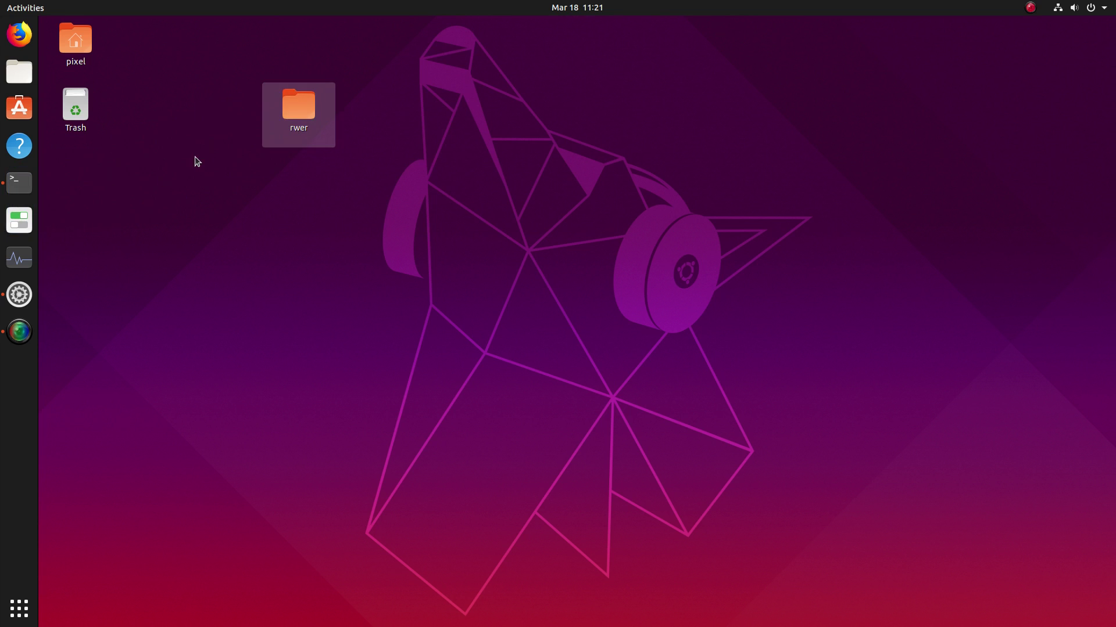
Open the Files window on the Home folder and move it below the rwer folder on the desktop
{"action": "left_click", "coordinate": [20, 72]}
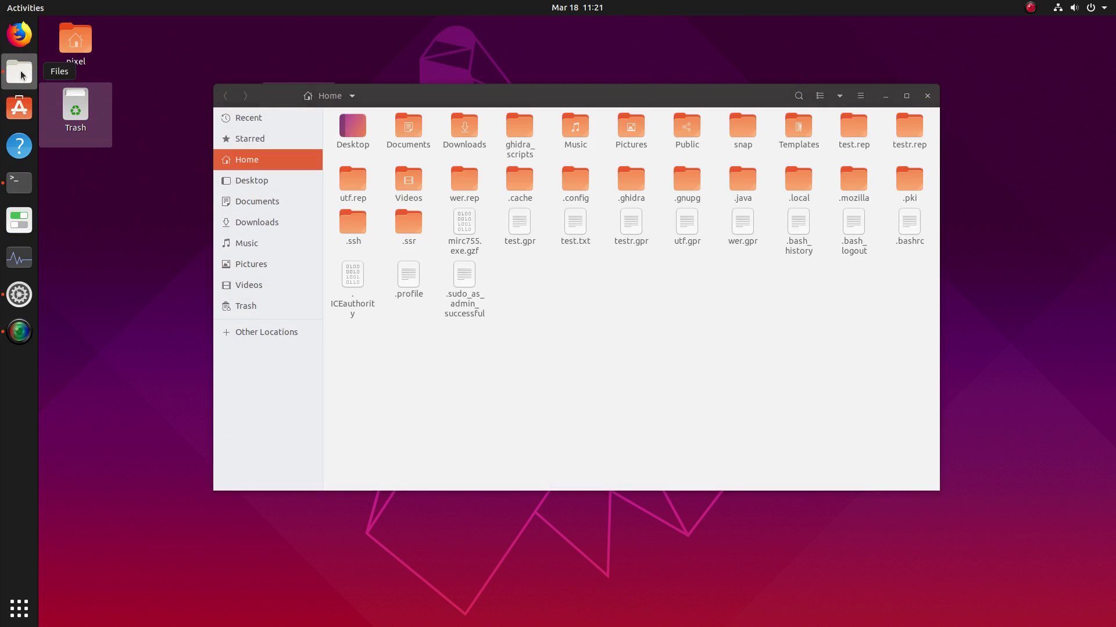
{"action": "left_click_drag", "start_coordinate": [391, 93], "coordinate": [399, 176]}
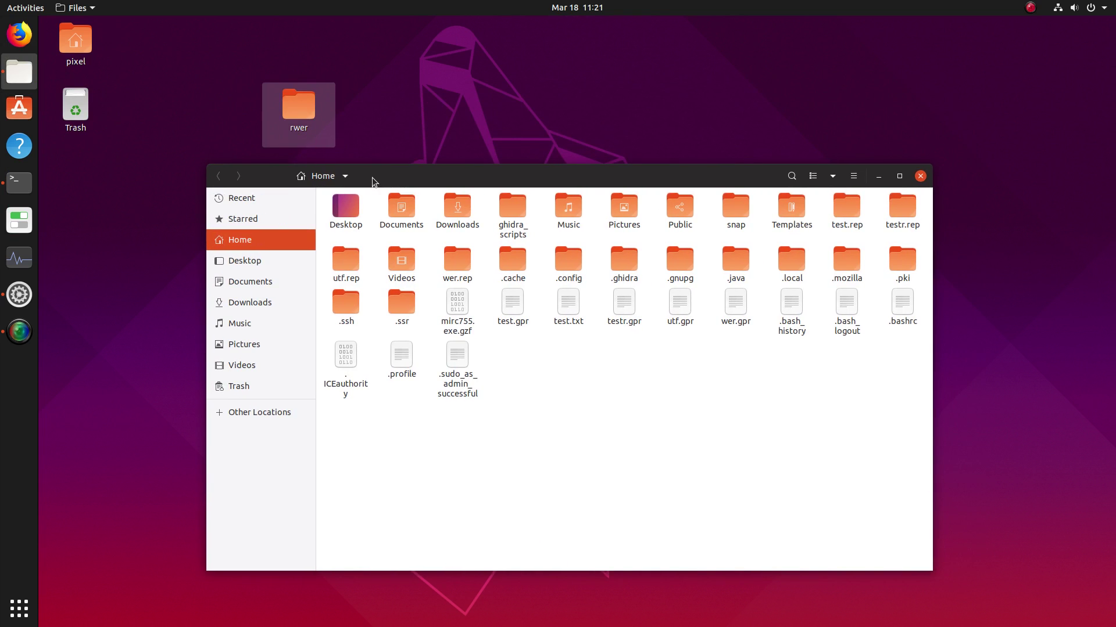
{"action": "left_click", "coordinate": [221, 85]}
View the Files application's details page in Ubuntu Software and close it again
{"action": "left_click", "coordinate": [93, 14]}
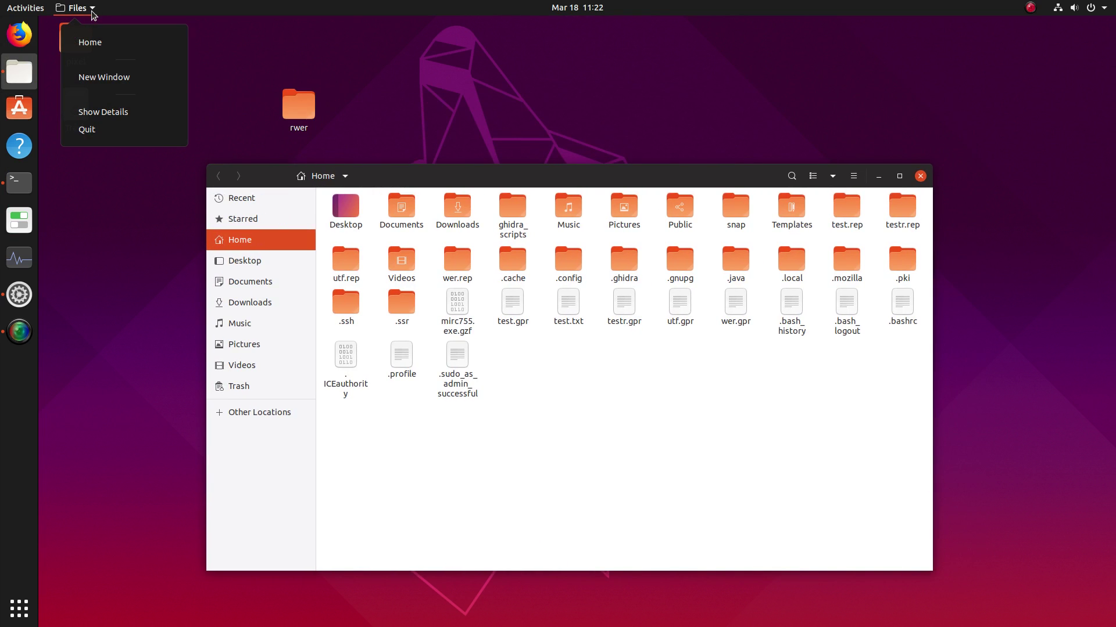
{"action": "left_click", "coordinate": [144, 111]}
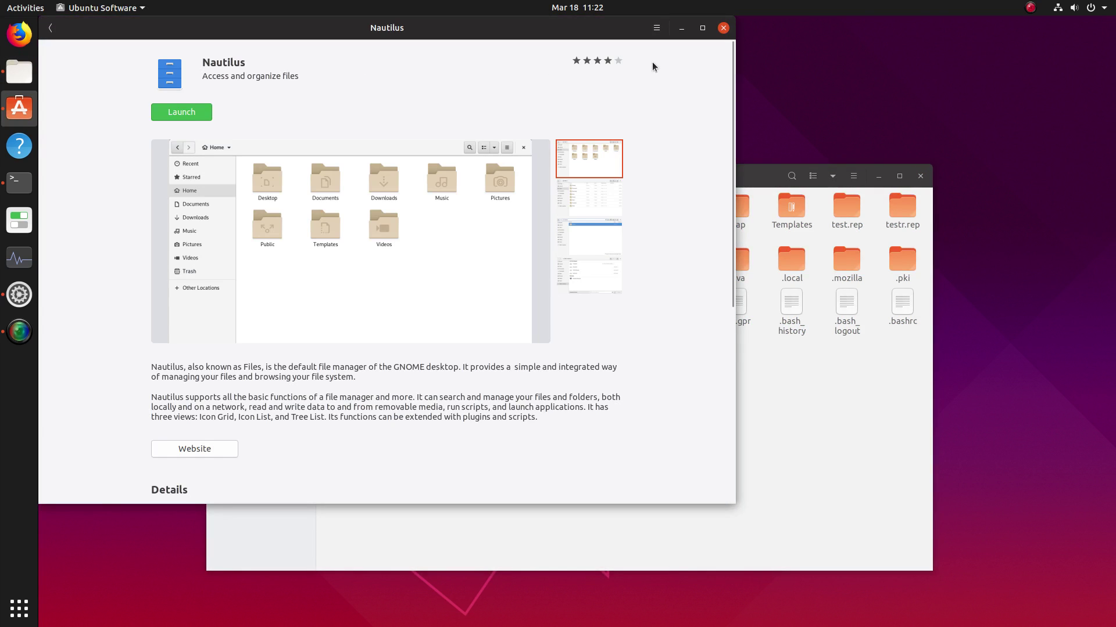
{"action": "left_click", "coordinate": [723, 28]}
Try larger icon sizes in the Home folder view and leave the zoom at 67%
{"action": "left_click", "coordinate": [833, 176]}
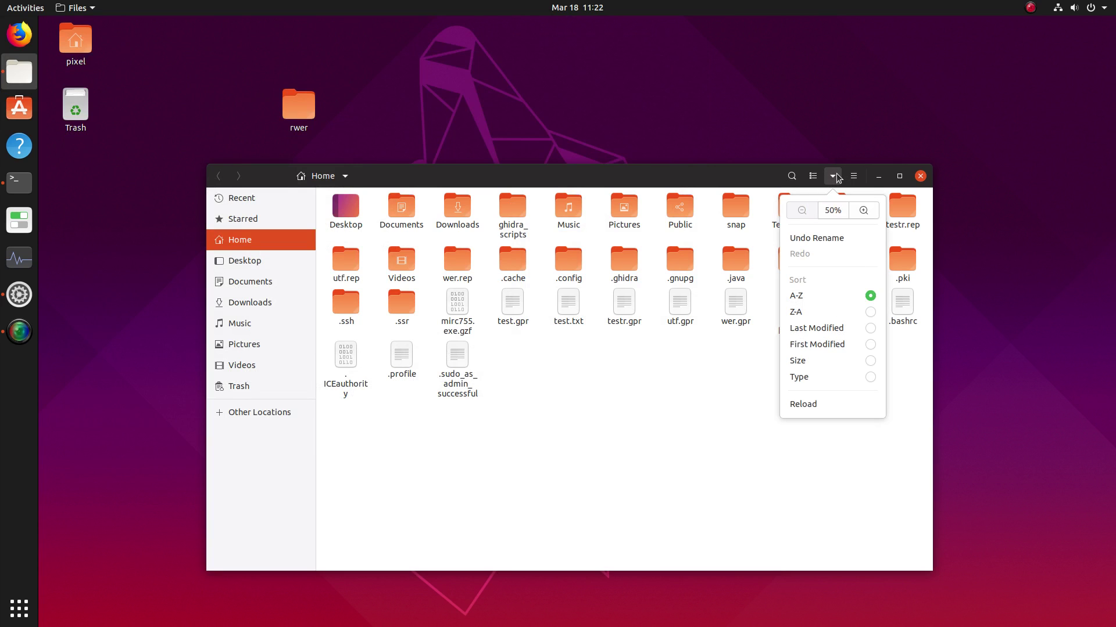
{"action": "left_click", "coordinate": [863, 210]}
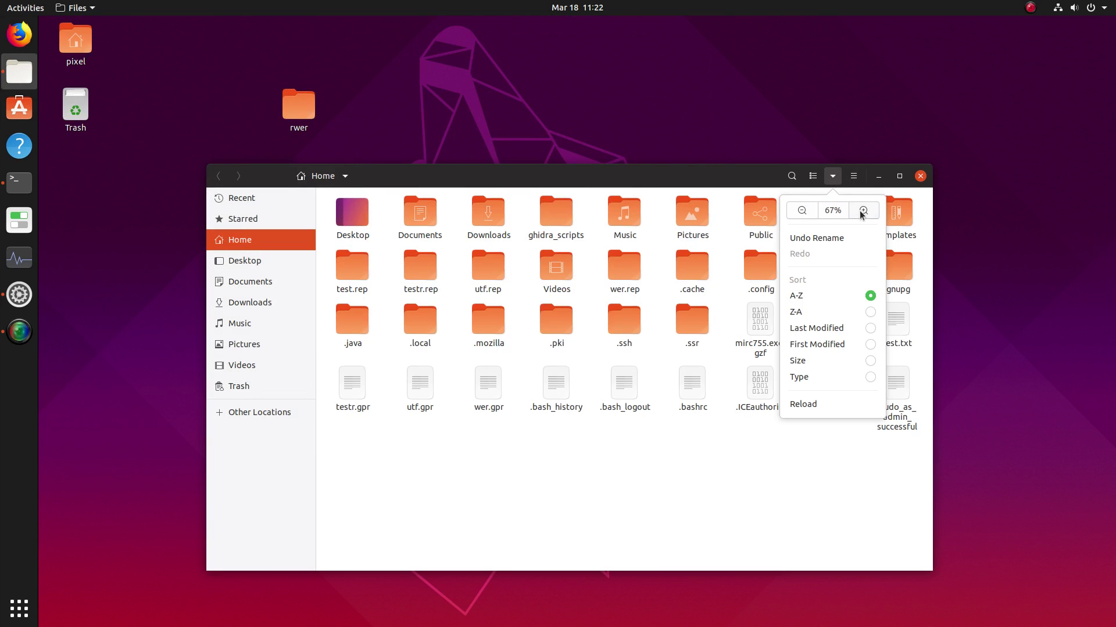
{"action": "left_click", "coordinate": [862, 210]}
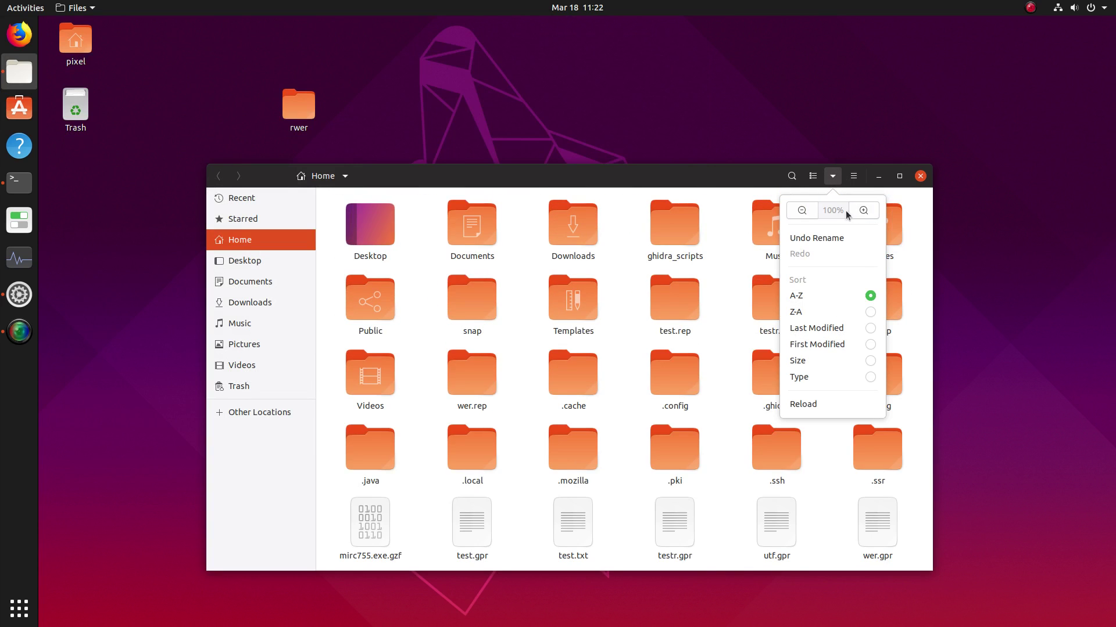
{"action": "left_click", "coordinate": [805, 210]}
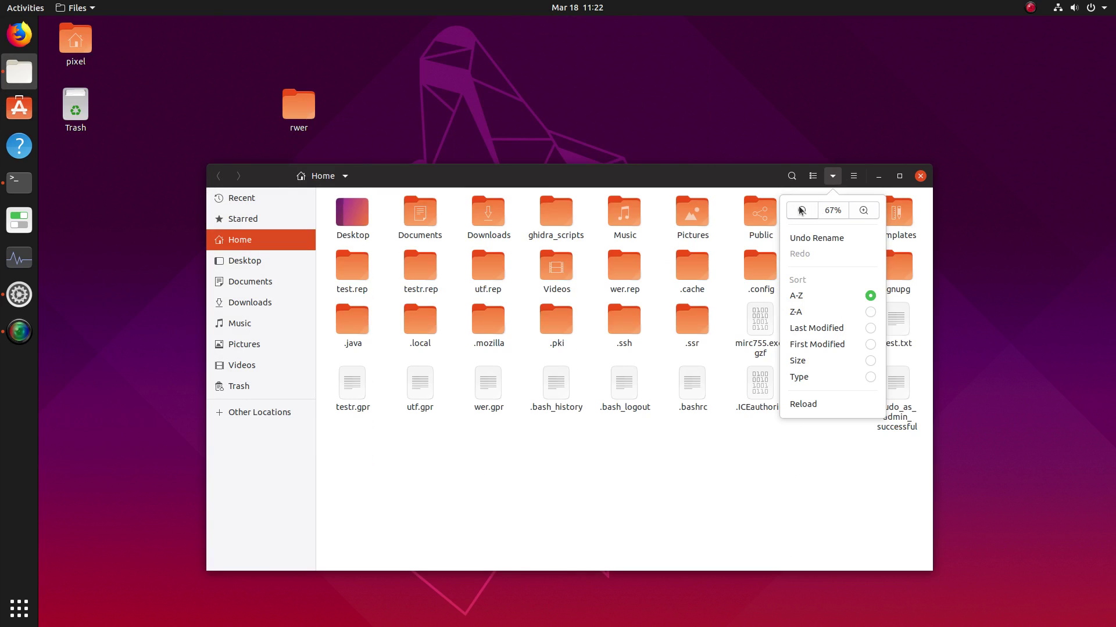
Open a second Home tab in the file manager and shift the window slightly
{"action": "left_click", "coordinate": [854, 176]}
{"action": "left_click", "coordinate": [854, 176]}
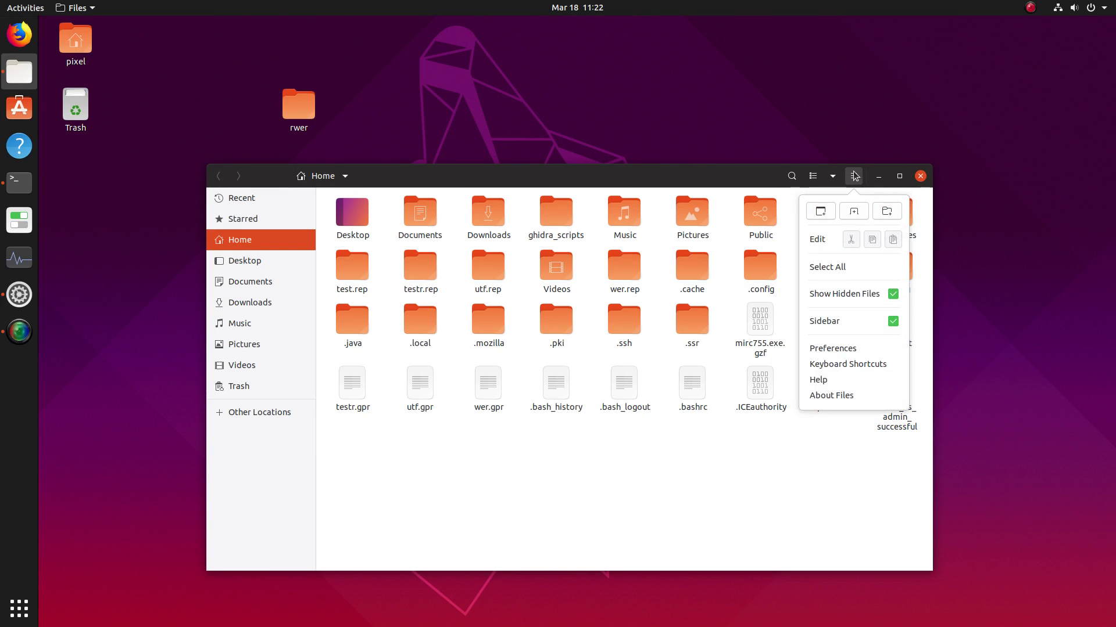
{"action": "left_click", "coordinate": [854, 212]}
{"action": "left_click", "coordinate": [729, 175]}
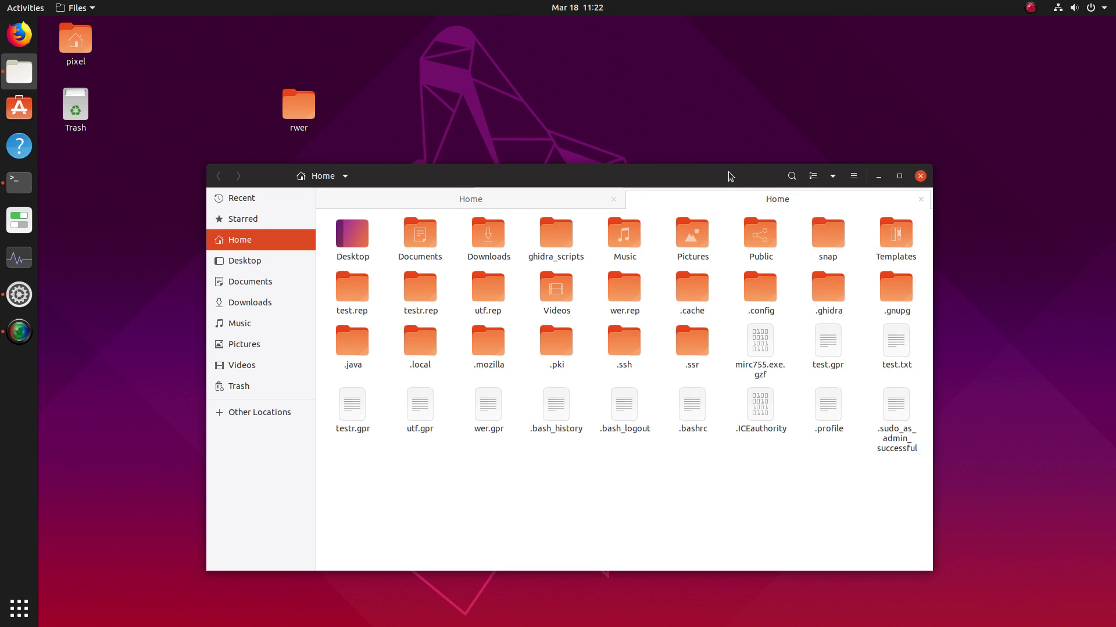
{"action": "mouse_move", "coordinate": [731, 176]}
{"action": "left_mouse_down"}
{"action": "mouse_move", "coordinate": [756, 150]}
{"action": "mouse_move", "coordinate": [717, 169]}
{"action": "left_mouse_up"}
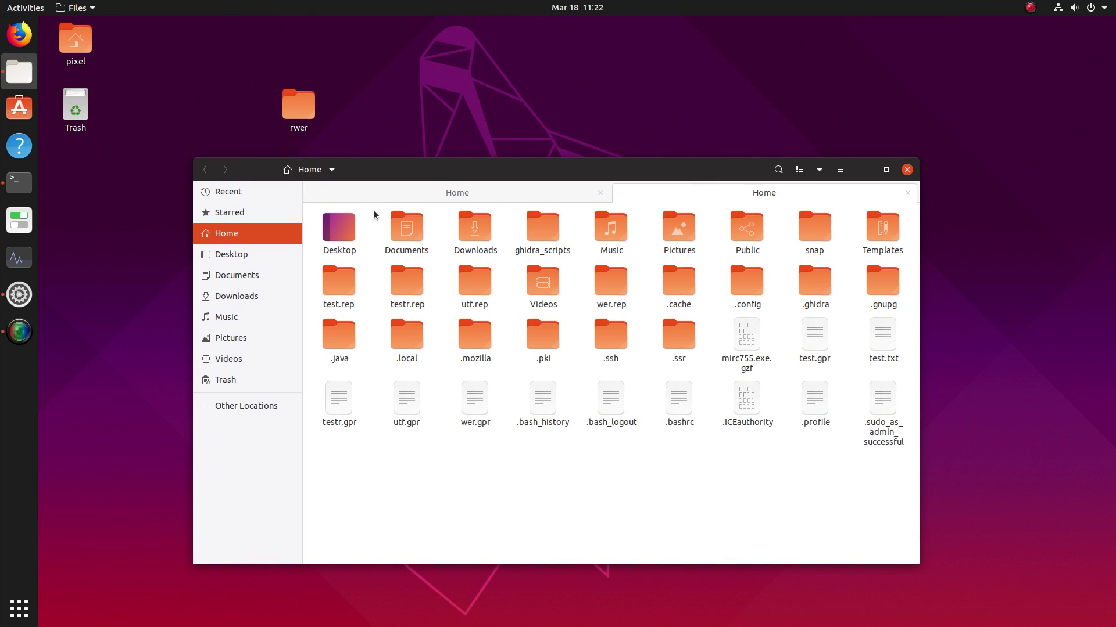
Try to move the rwer folder from the desktop into the Home folder window, and reposition the window higher on the desktop
{"action": "left_click_drag", "start_coordinate": [299, 107], "coordinate": [686, 487]}
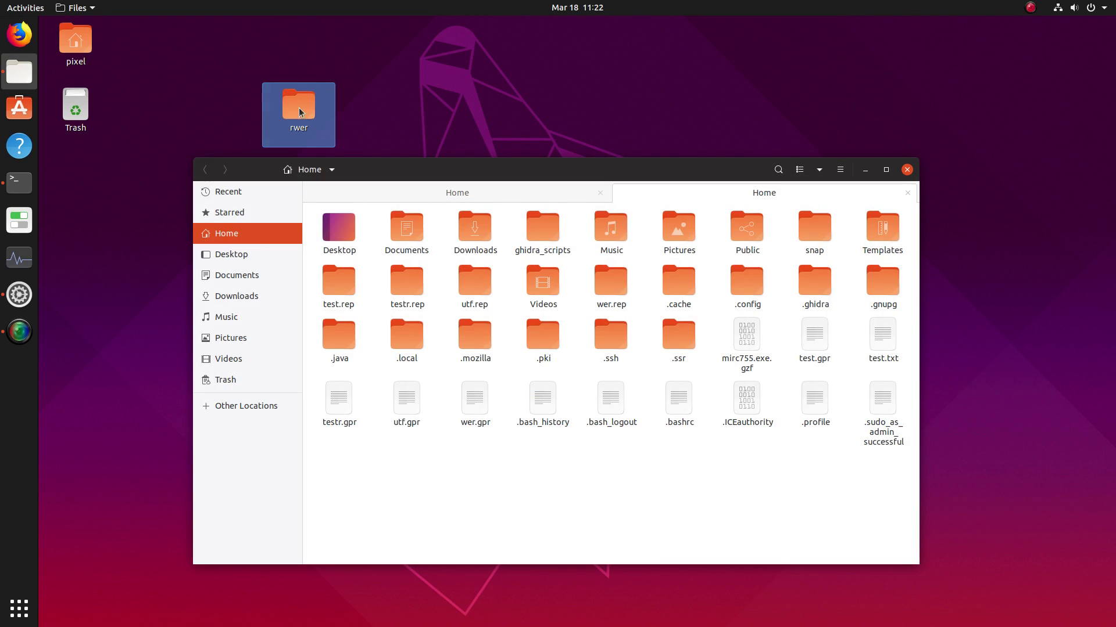
{"action": "left_click_drag", "start_coordinate": [300, 111], "coordinate": [554, 324]}
{"action": "left_click_drag", "start_coordinate": [690, 164], "coordinate": [666, 60]}
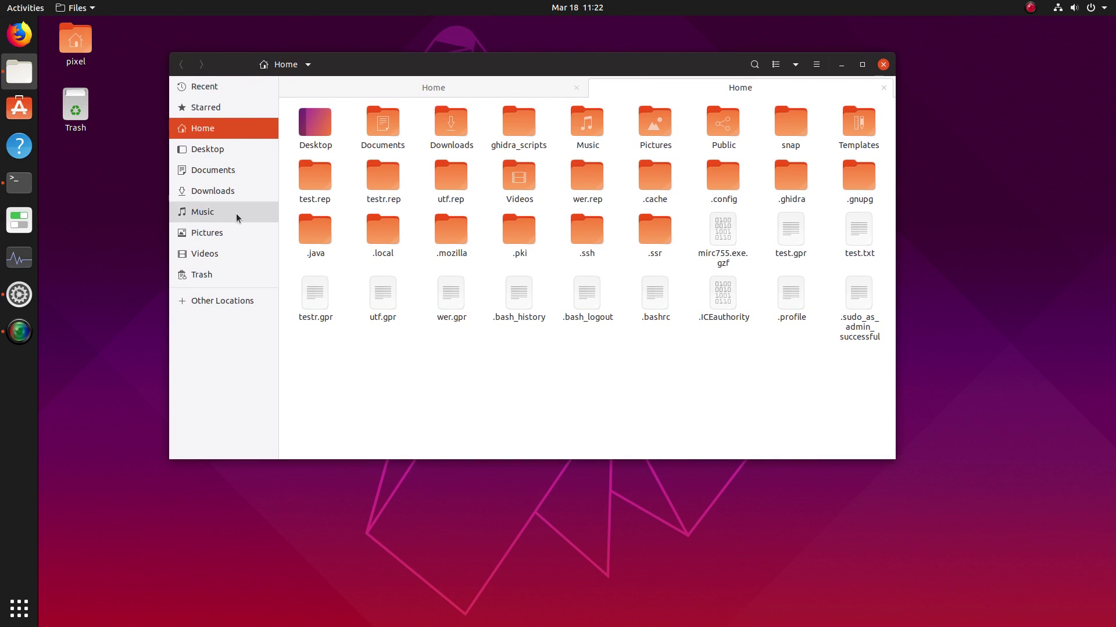
Show and hide the applications overview several times and look through its pages of applications
{"action": "left_click", "coordinate": [31, 608]}
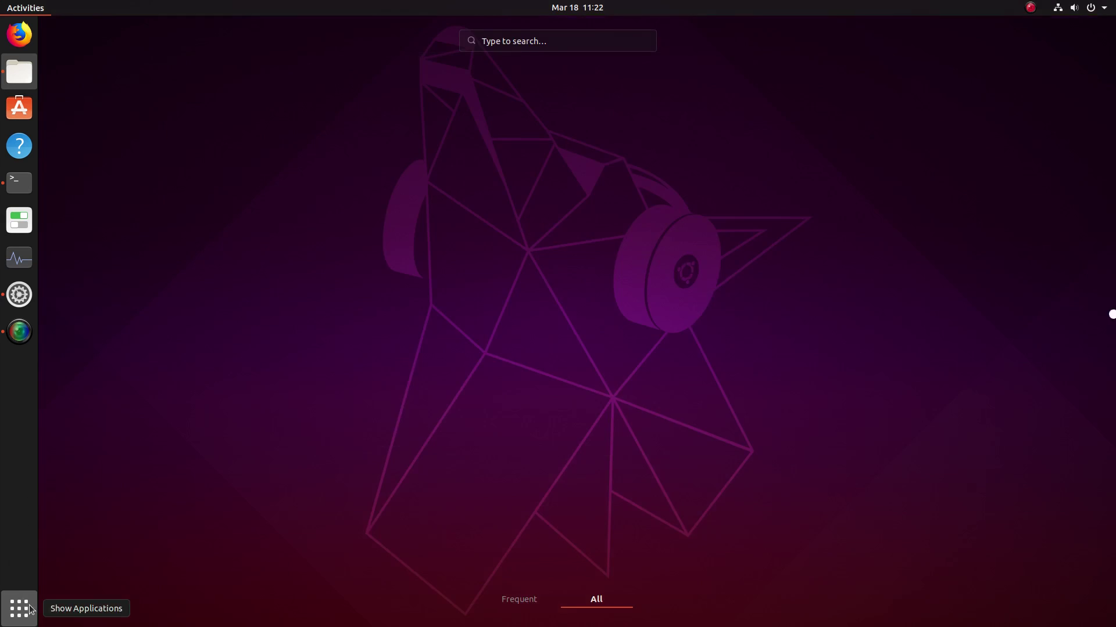
{"action": "left_click", "coordinate": [36, 608]}
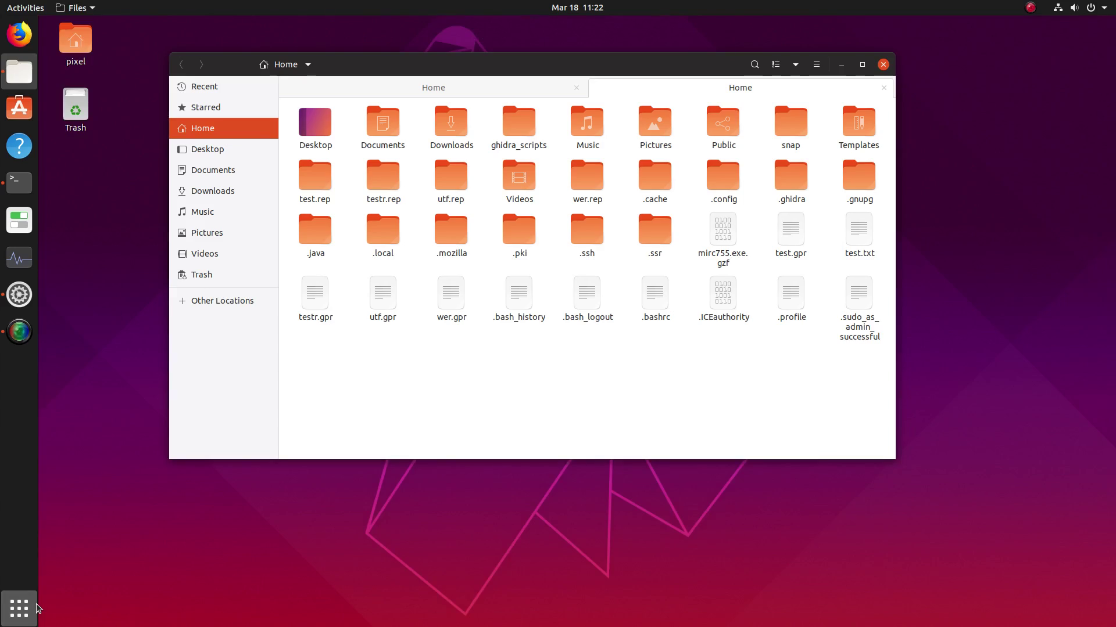
{"action": "left_click", "coordinate": [36, 608]}
{"action": "left_click", "coordinate": [19, 608]}
{"action": "left_click", "coordinate": [20, 608]}
{"action": "left_click", "coordinate": [37, 608]}
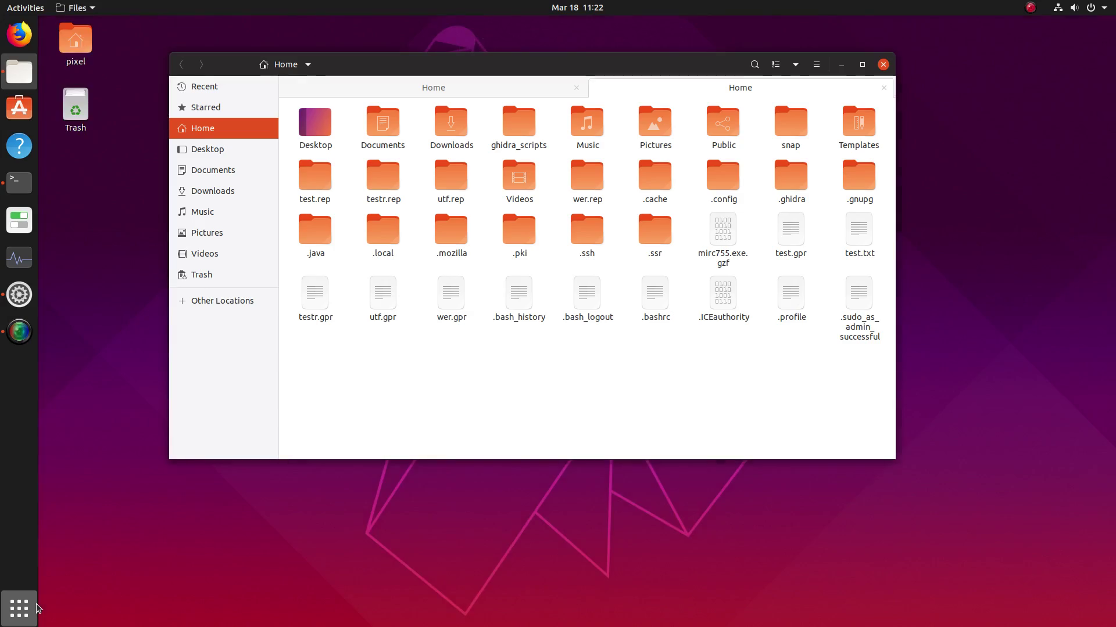
{"action": "left_click", "coordinate": [38, 609]}
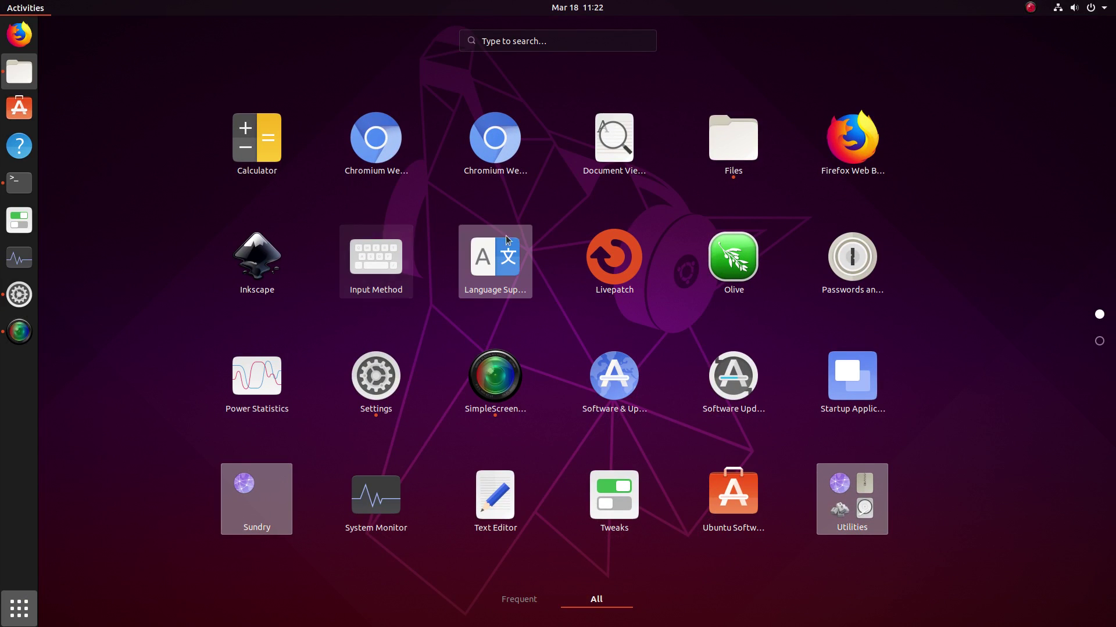
{"action": "scroll", "coordinate": [581, 213], "scroll_direction": "down", "scroll_amount": 1}
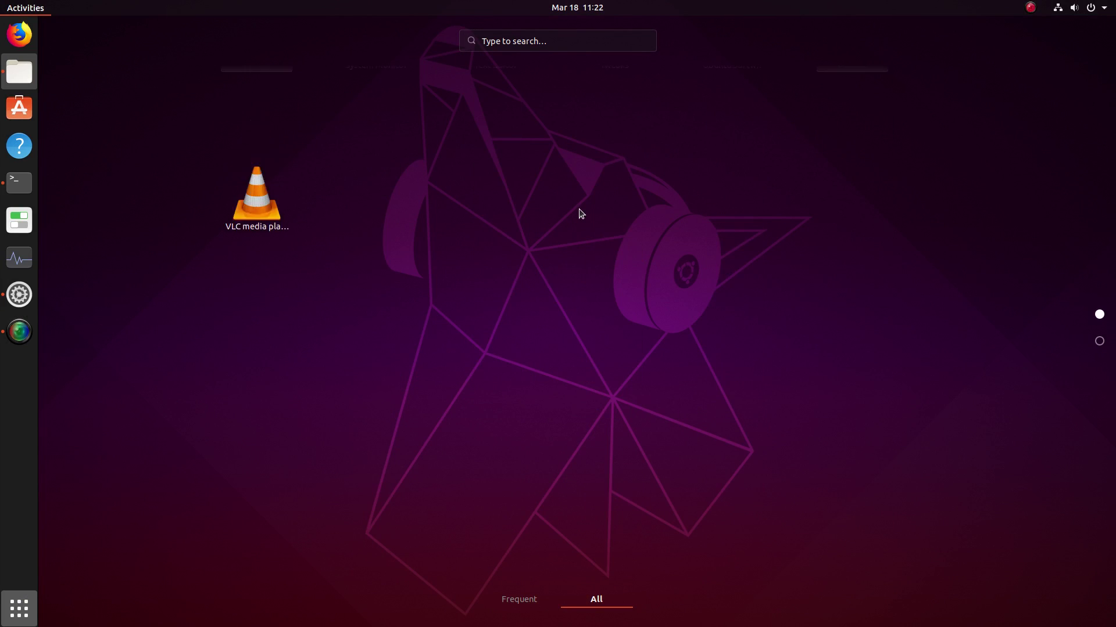
{"action": "scroll", "coordinate": [581, 213], "scroll_direction": "up", "scroll_amount": 1}
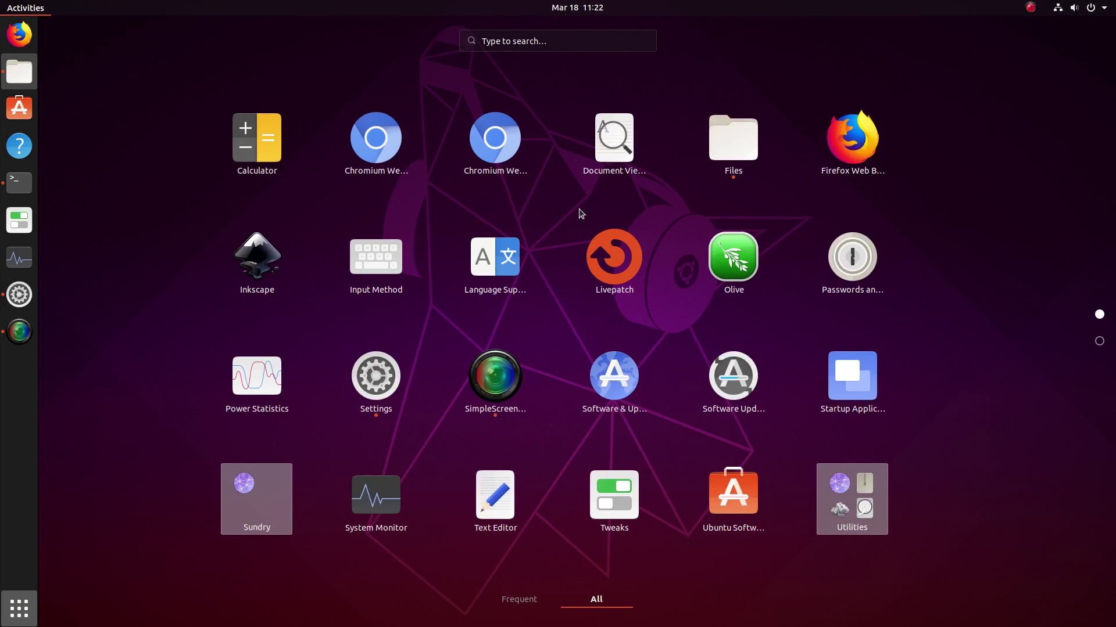
Search the applications for "ed", launch Text Editor and move its window over the Files window
{"action": "left_click", "coordinate": [557, 41]}
{"action": "type", "text": "ed"}
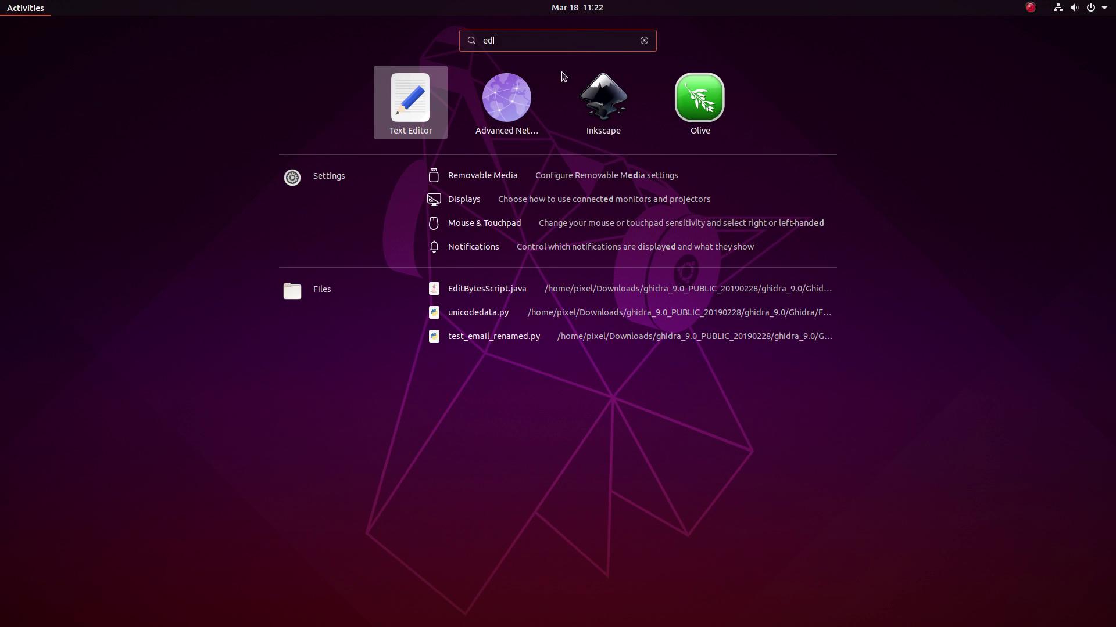
{"action": "left_click", "coordinate": [416, 117]}
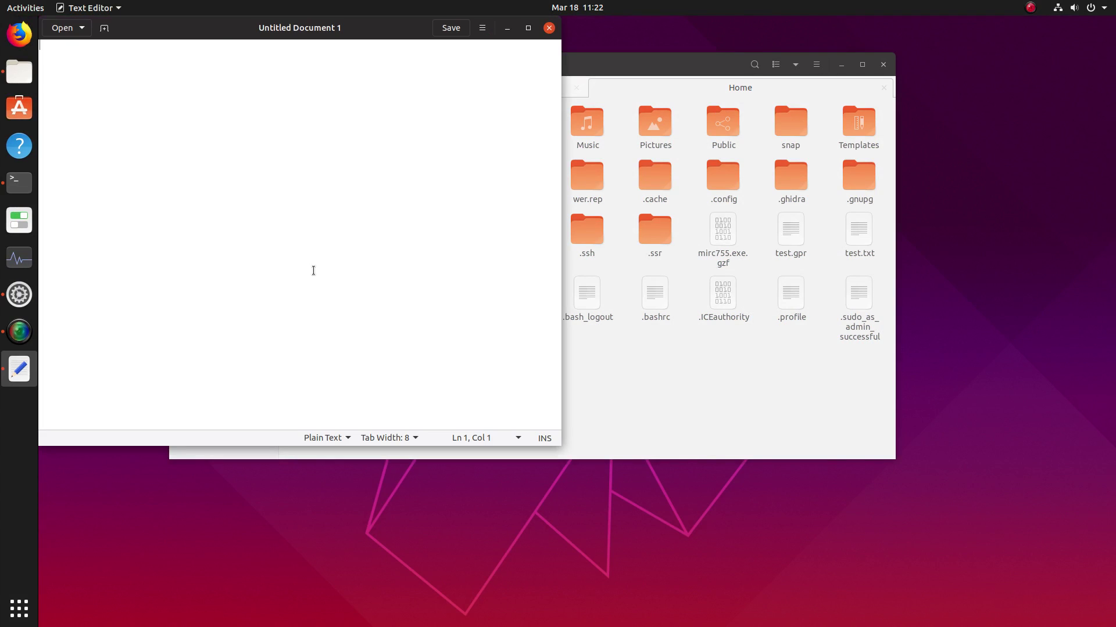
{"action": "left_click_drag", "start_coordinate": [208, 35], "coordinate": [475, 148]}
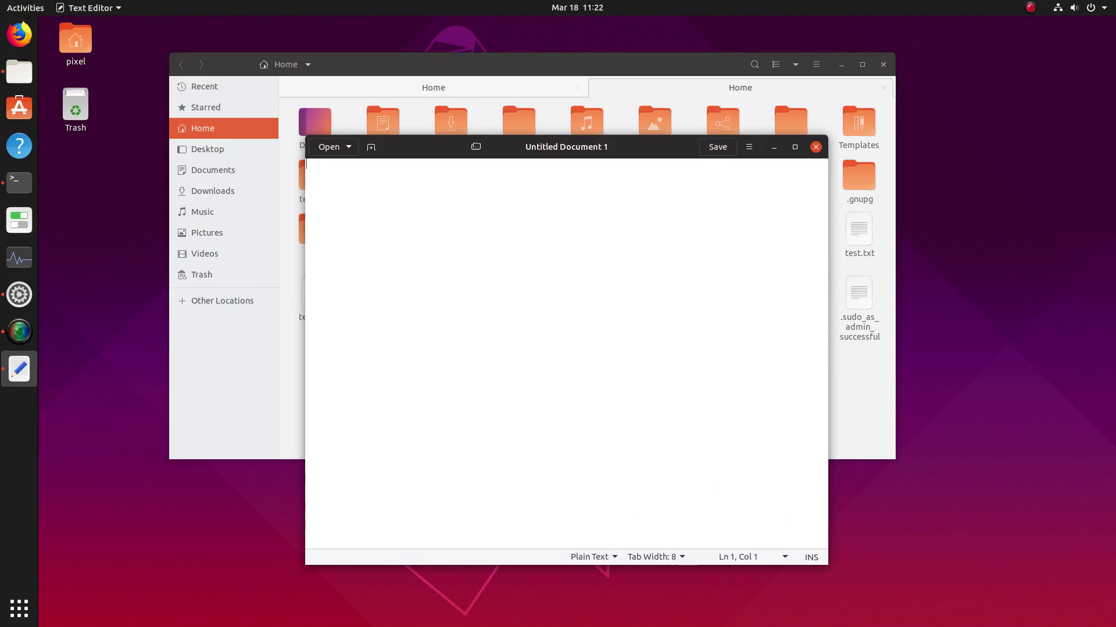
Enter "utyutyutyu" in the first text document and "tyu" in a new document tab
{"action": "type", "text": "testing"}
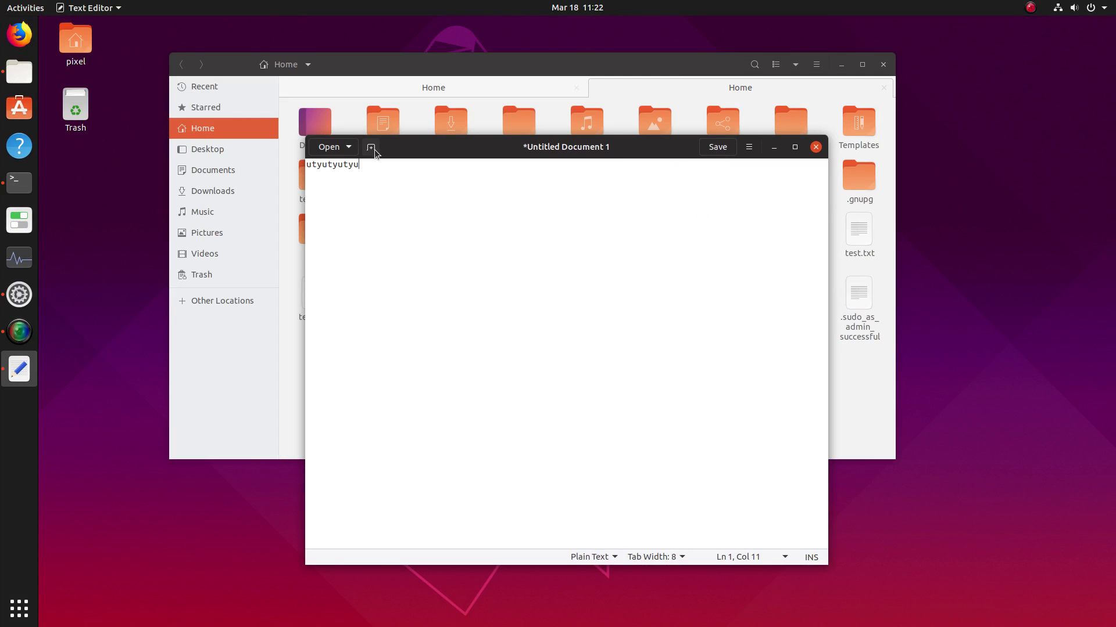
{"action": "left_click", "coordinate": [371, 147]}
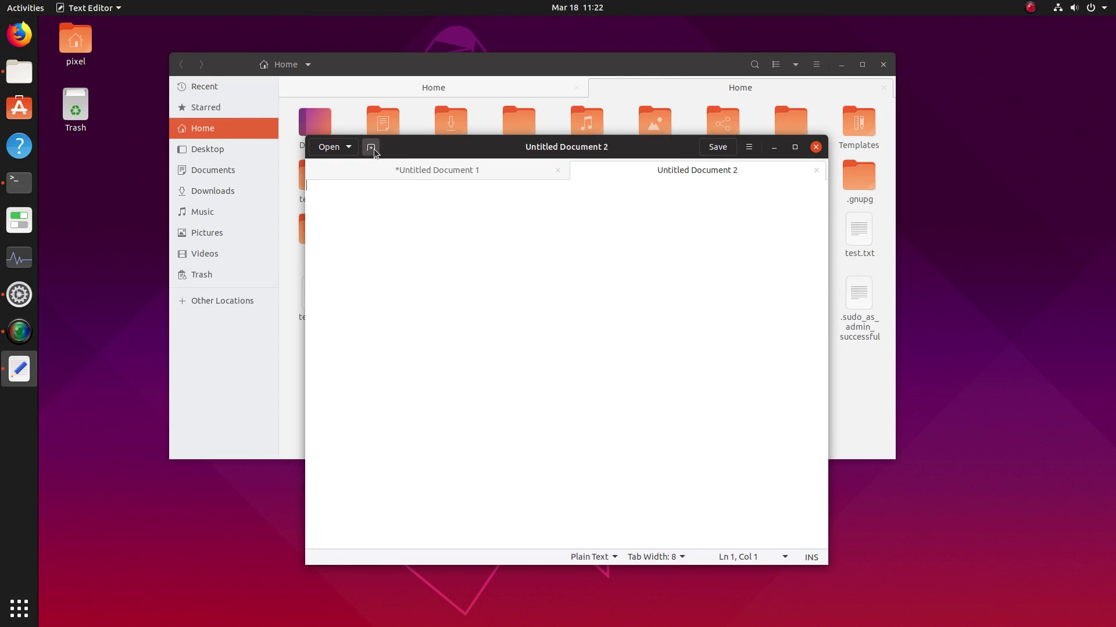
{"action": "left_click", "coordinate": [749, 147]}
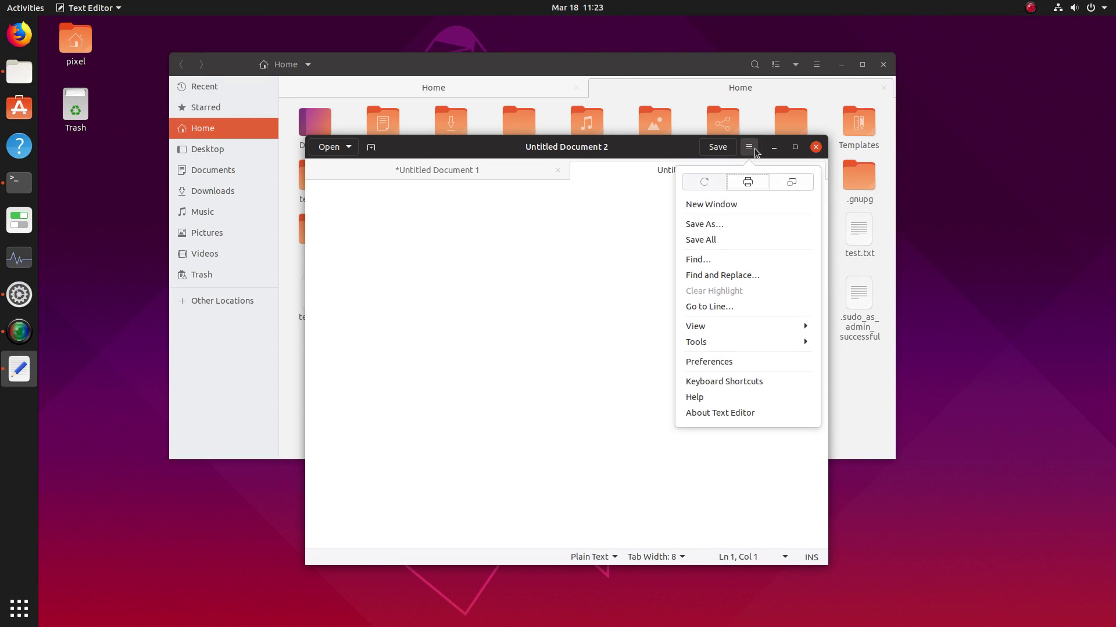
{"action": "left_click", "coordinate": [592, 247]}
{"action": "type", "text": "tyu"}
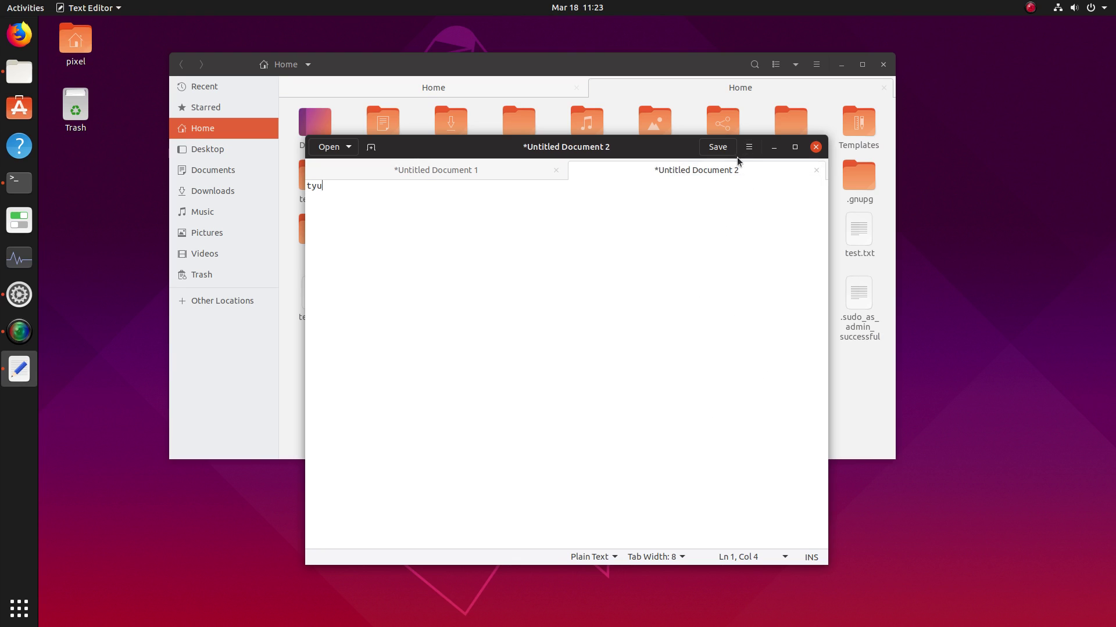
Add two more blank document tabs, reorder the last one to second place and reposition the Text Editor window
{"action": "left_click", "coordinate": [370, 147]}
{"action": "left_click", "coordinate": [371, 147]}
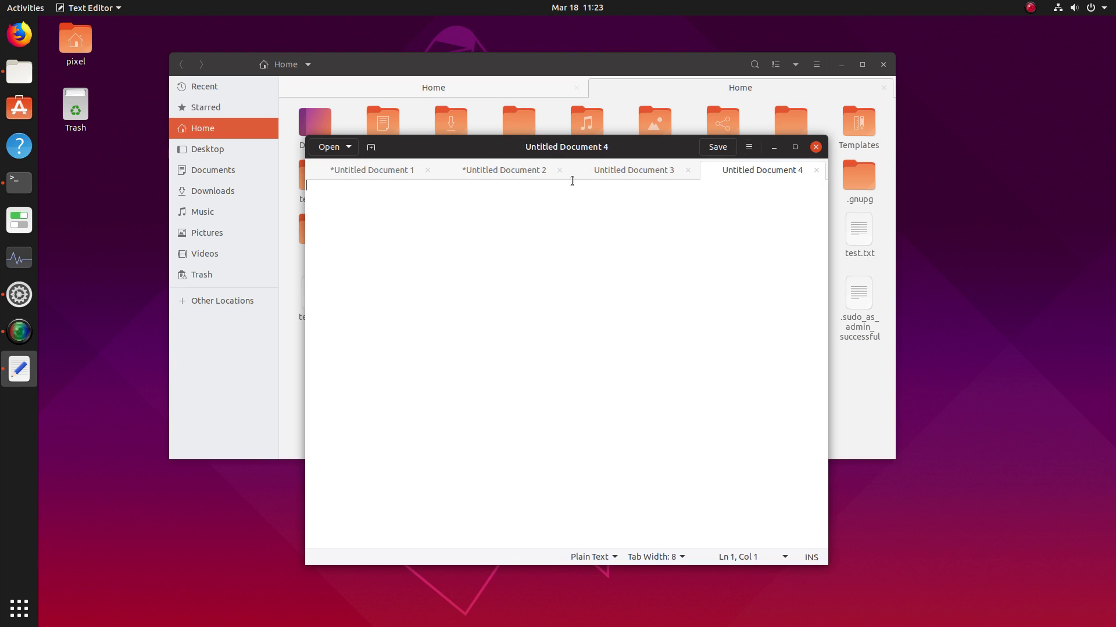
{"action": "left_click_drag", "start_coordinate": [731, 169], "coordinate": [388, 119]}
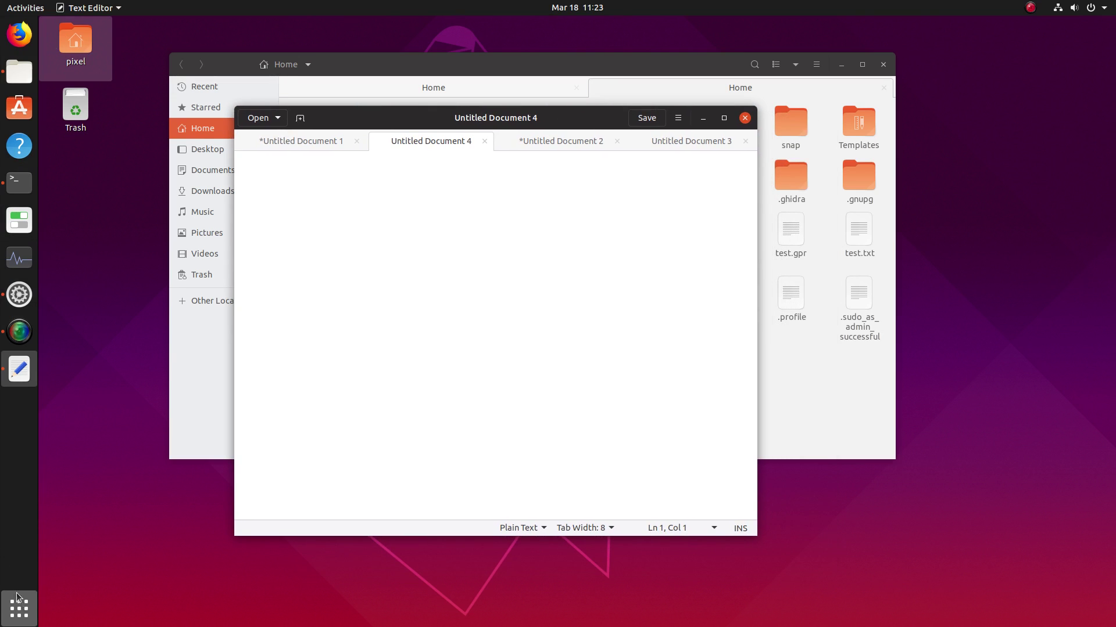
Search the applications for "tote" and "vid"
{"action": "left_click", "coordinate": [23, 607]}
{"action": "type", "text": "tote"}
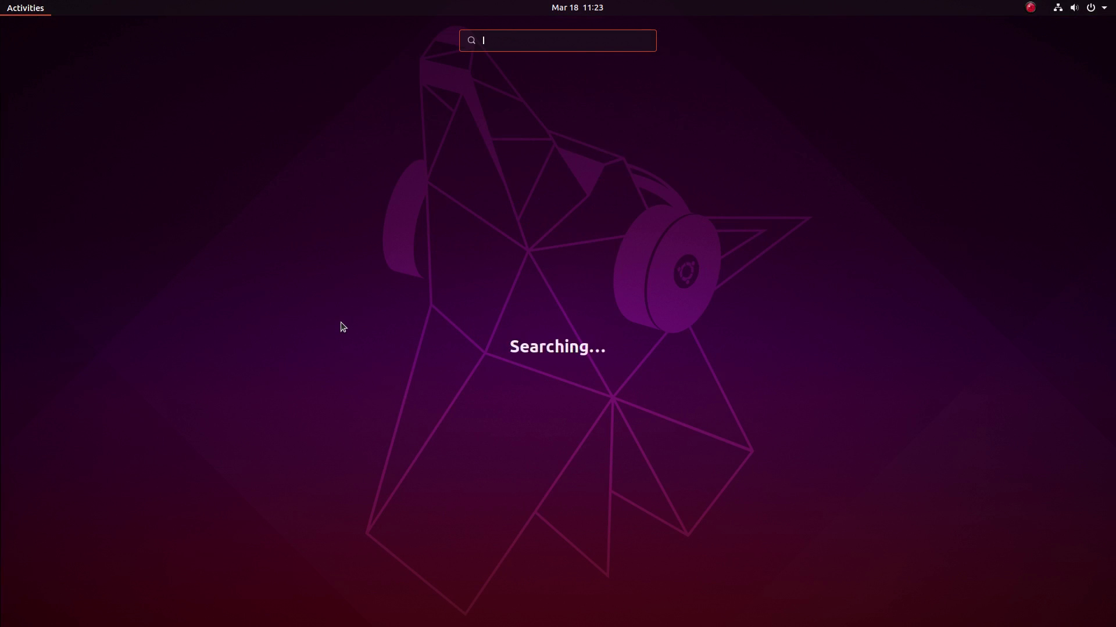
{"action": "type", "text": "vid"}
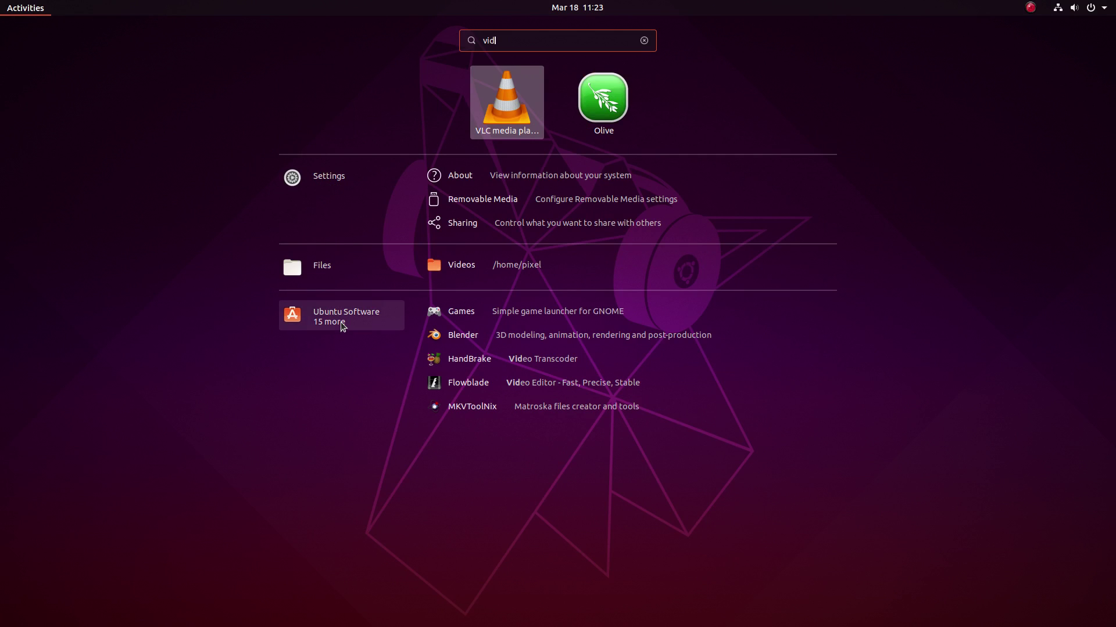
Shorten the application search to "v" and launch Image Viewer
{"action": "key", "text": "BackSpace"}
{"action": "type", "text": "l"}
{"action": "key", "text": "BackSpace"}
{"action": "key", "text": "BackSpace"}
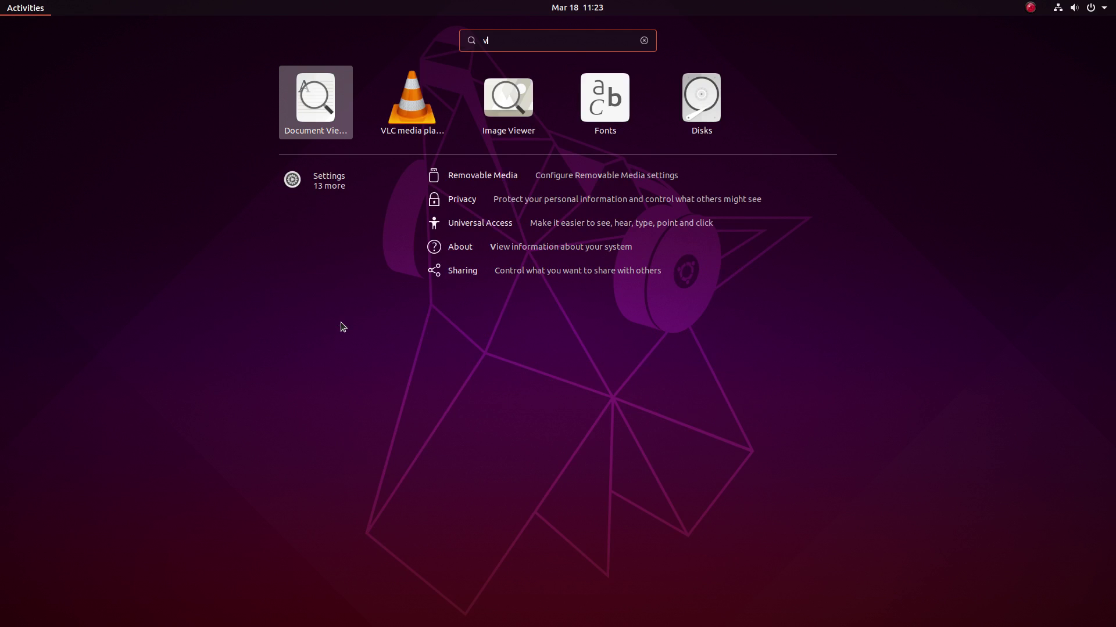
{"action": "left_click", "coordinate": [505, 107]}
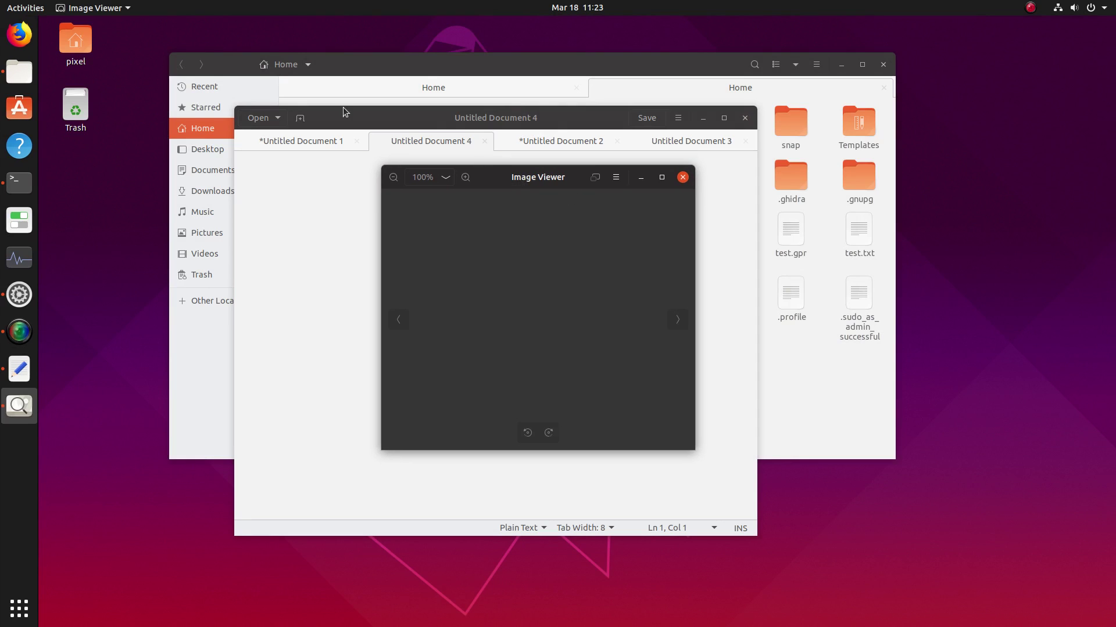
Check Image Viewer's version in its About information, close it and move the window partly off the Text Editor window
{"action": "left_click", "coordinate": [614, 177]}
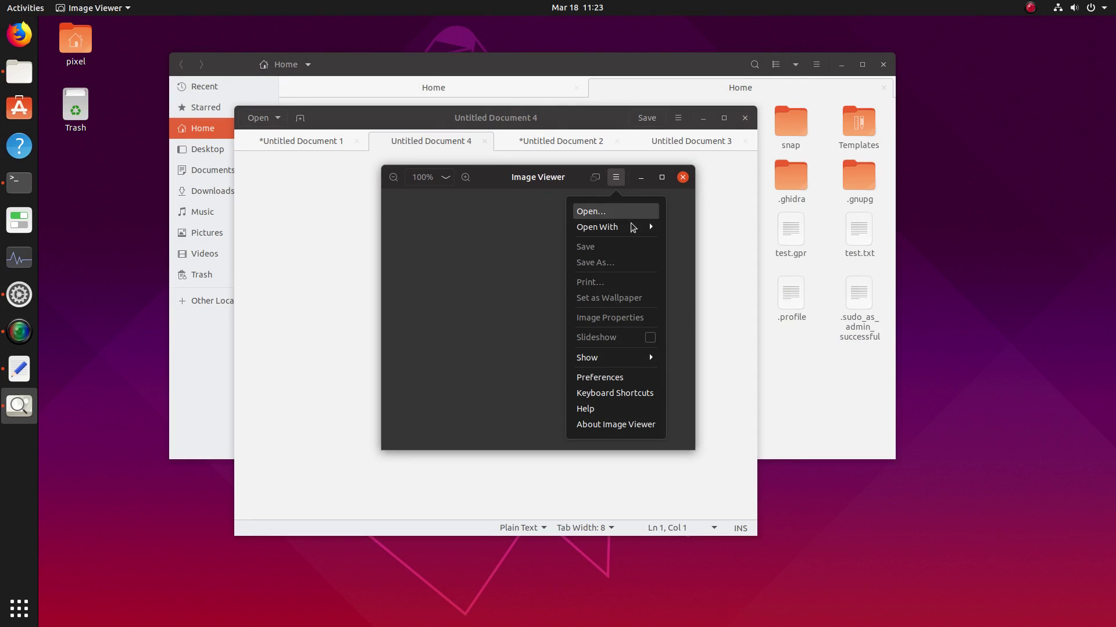
{"action": "left_click", "coordinate": [639, 427]}
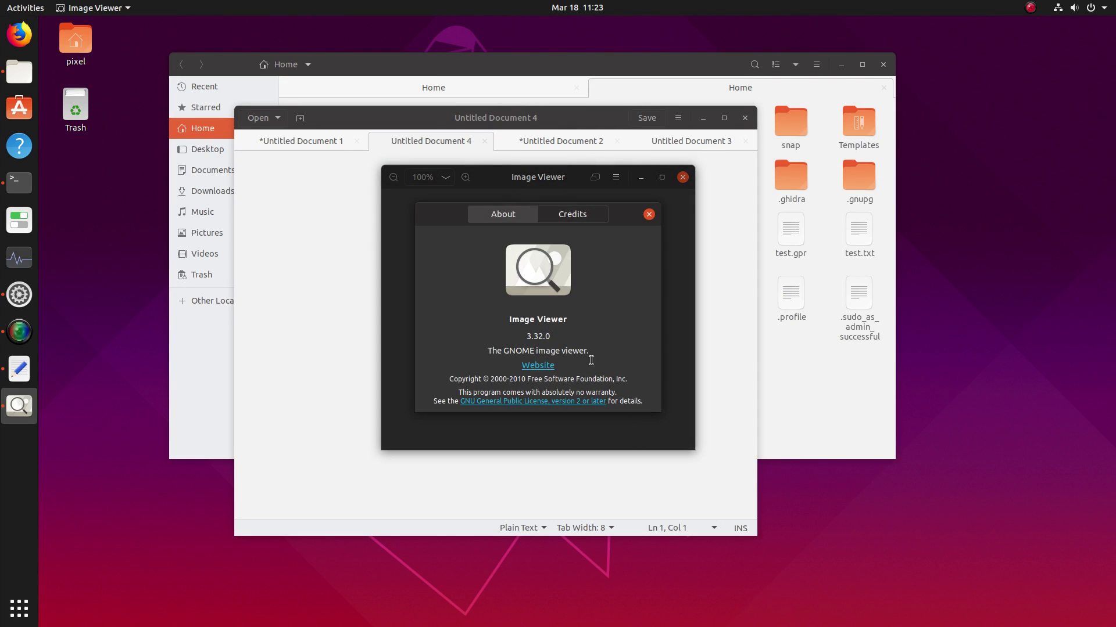
{"action": "left_click_drag", "start_coordinate": [527, 336], "coordinate": [603, 333]}
{"action": "left_click", "coordinate": [649, 215]}
{"action": "left_click_drag", "start_coordinate": [565, 182], "coordinate": [803, 240]}
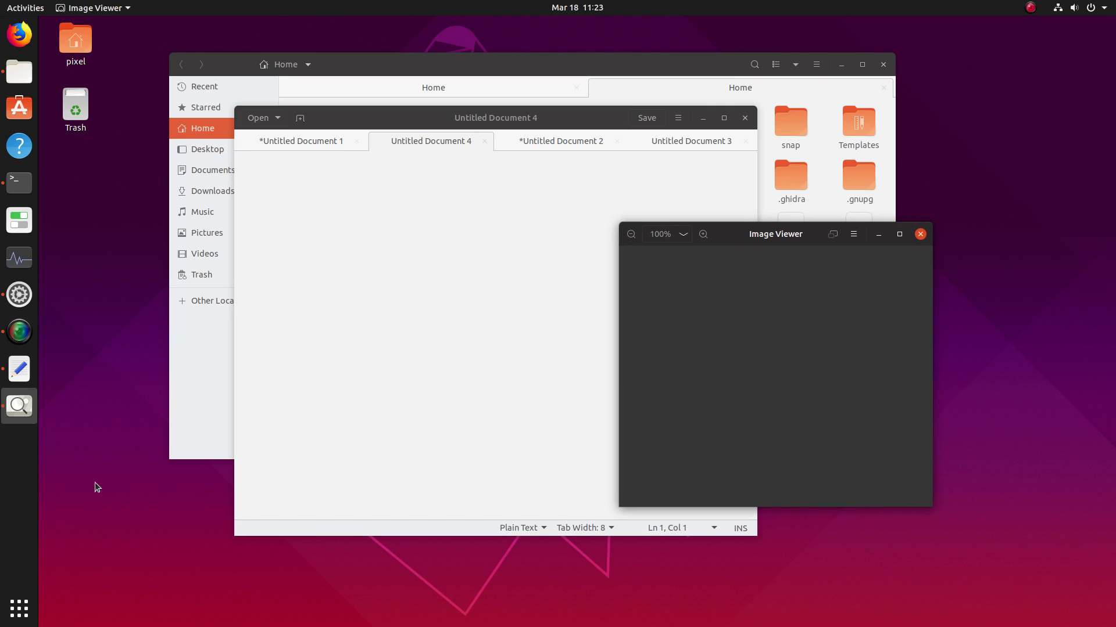
Close the Image Viewer, Text Editor and Files windows to clear the desktop, discarding the unsaved text documents
{"action": "left_click", "coordinate": [921, 234]}
{"action": "left_click", "coordinate": [745, 119]}
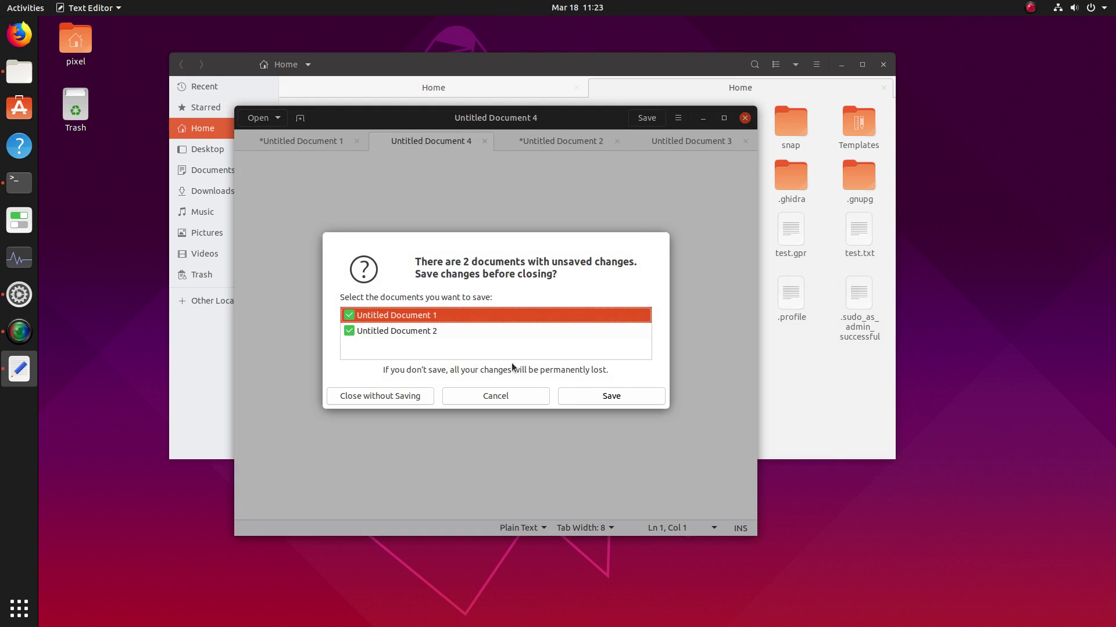
{"action": "left_click", "coordinate": [392, 395]}
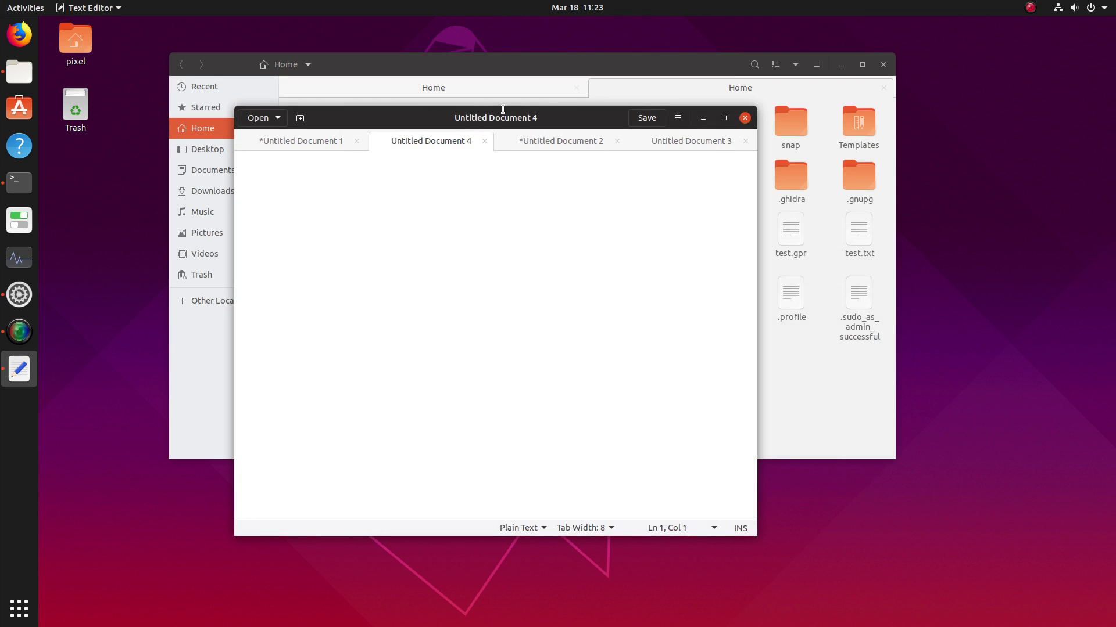
{"action": "left_click", "coordinate": [533, 65]}
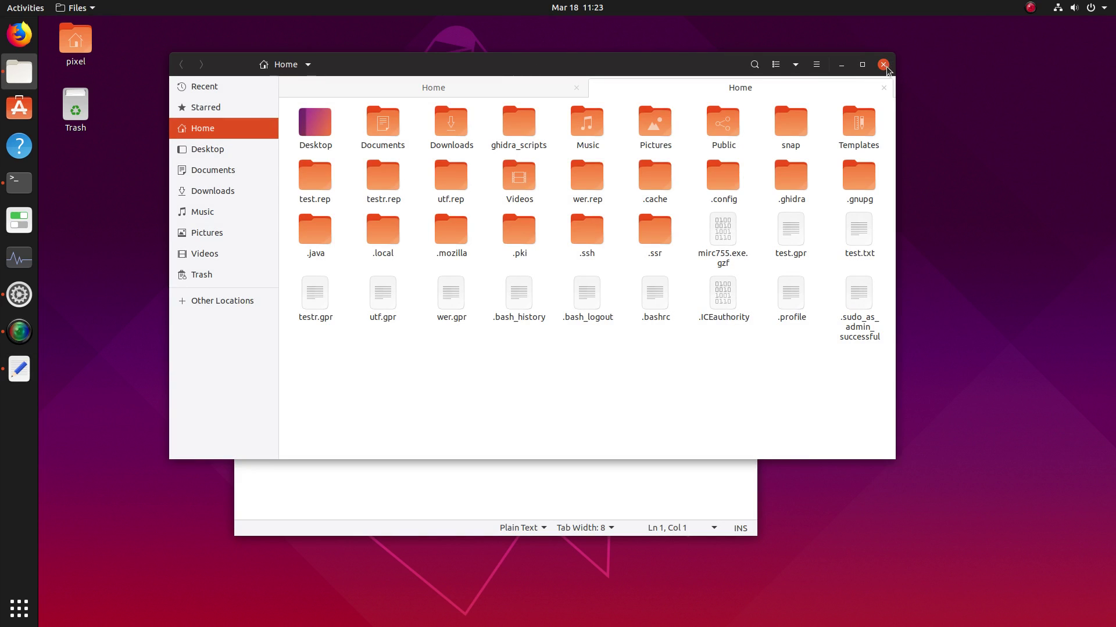
{"action": "left_click", "coordinate": [883, 65]}
{"action": "left_click", "coordinate": [421, 151]}
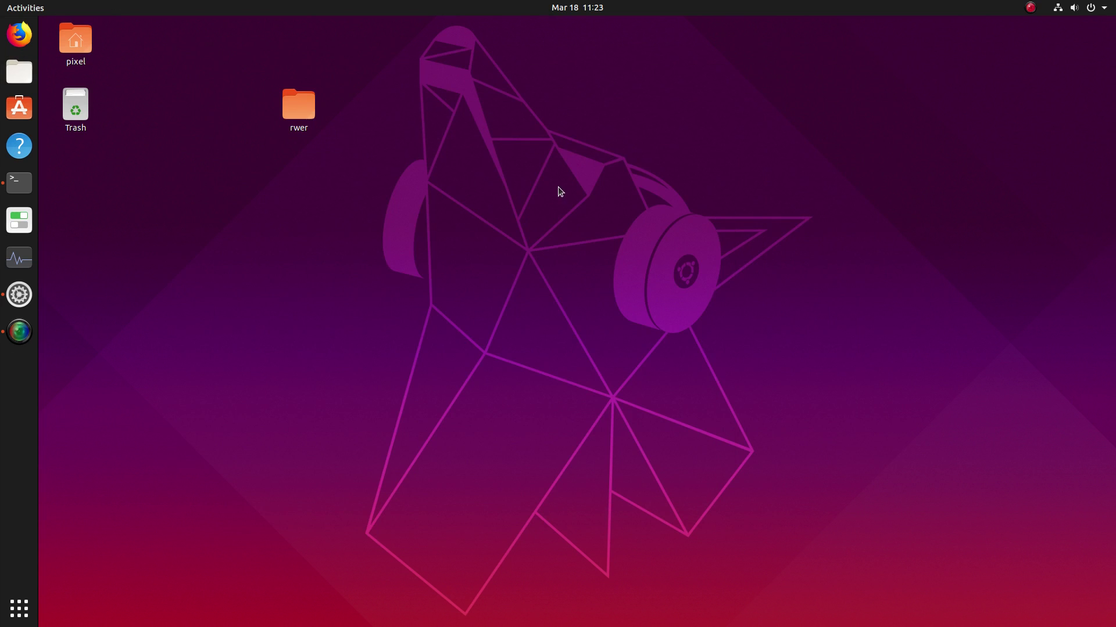
Examine the top bar's recording, calendar and system status pop-ups, paging the calendar one month forward and back
{"action": "left_click", "coordinate": [1031, 7]}
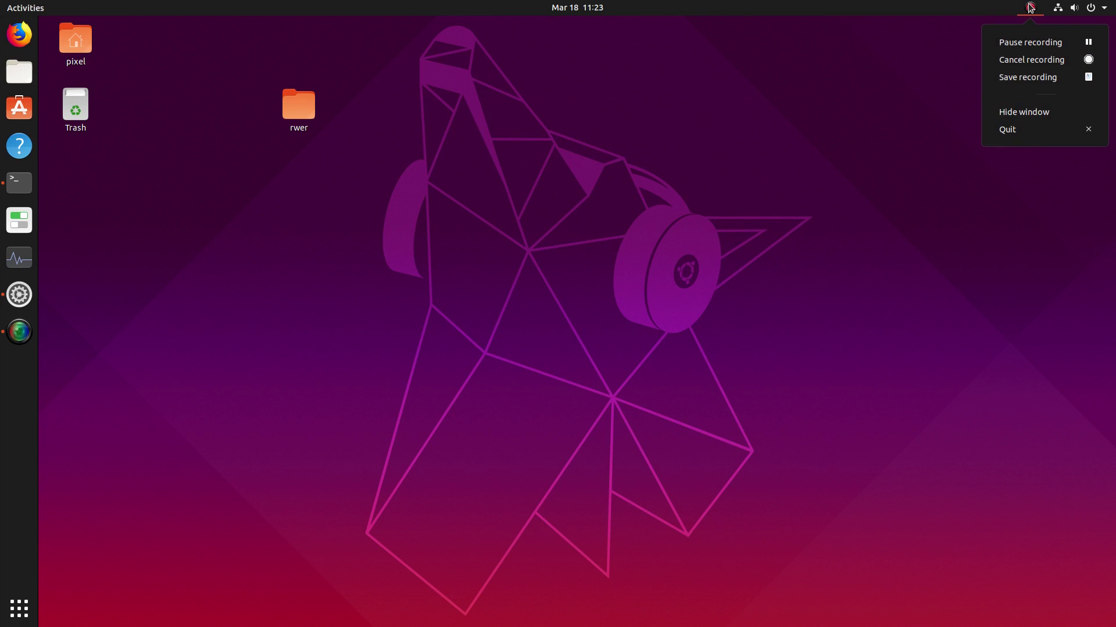
{"action": "left_click", "coordinate": [877, 69]}
{"action": "left_click", "coordinate": [588, 7]}
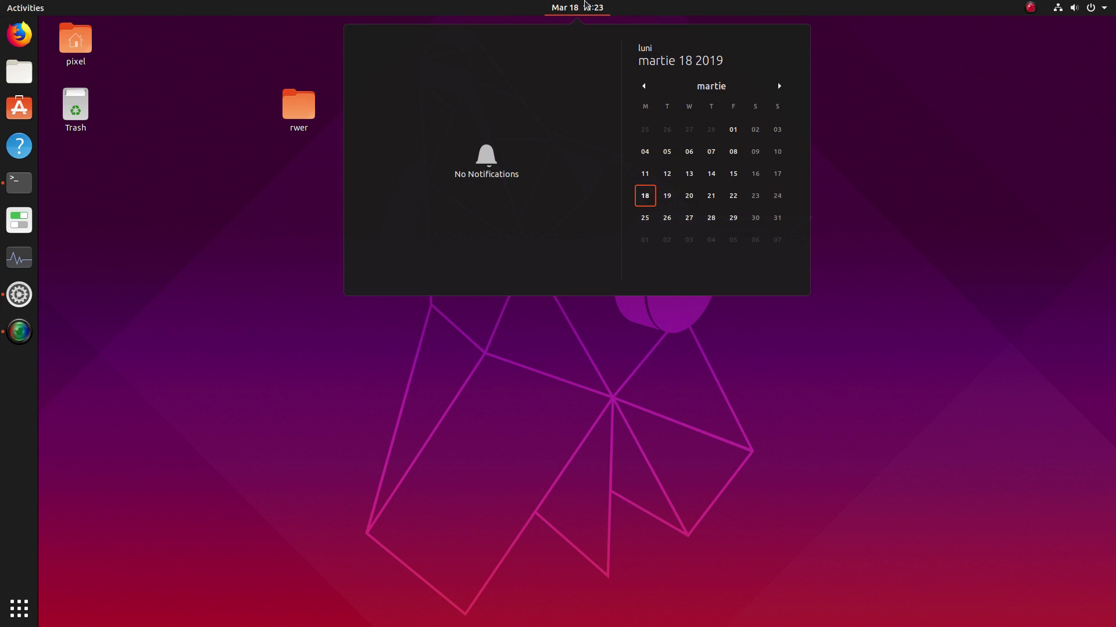
{"action": "left_click", "coordinate": [779, 86]}
{"action": "left_click", "coordinate": [643, 86]}
{"action": "left_click", "coordinate": [880, 108]}
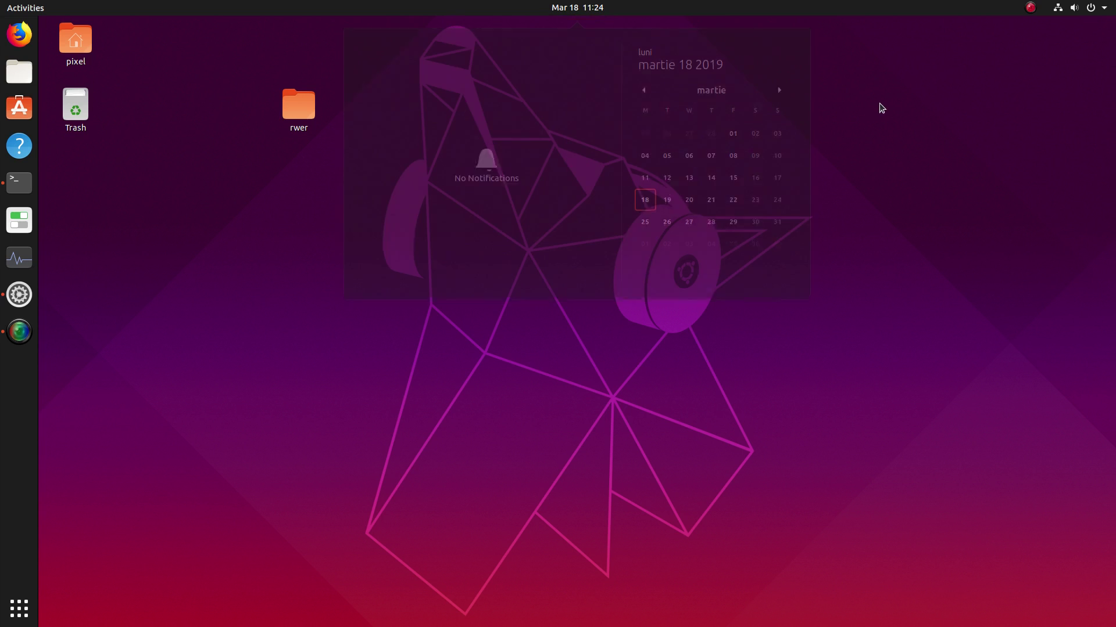
{"action": "left_click", "coordinate": [1110, 8]}
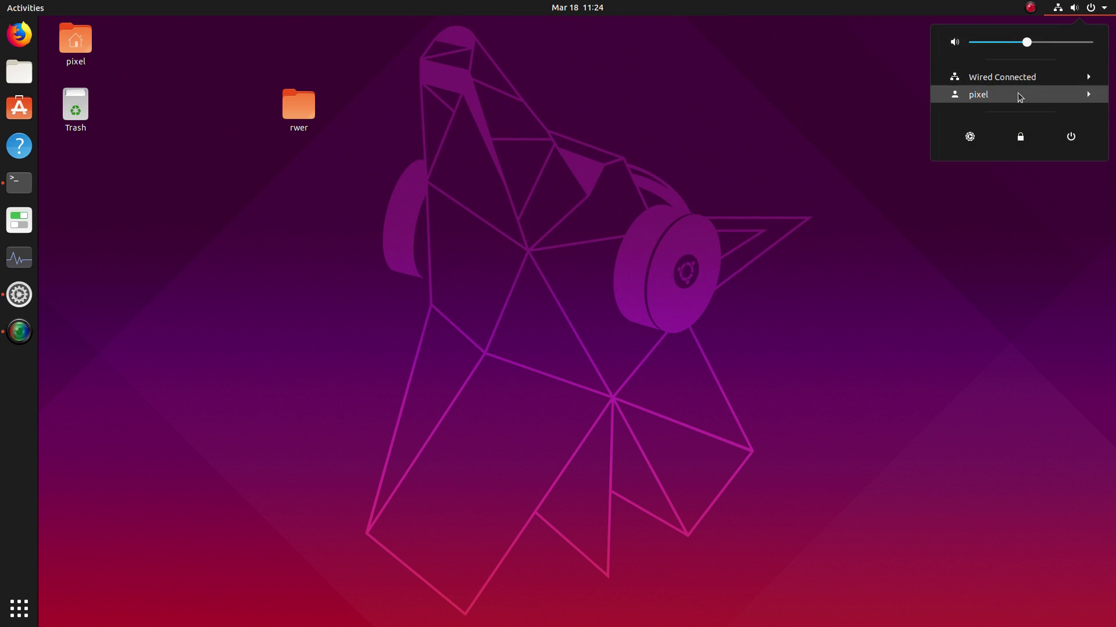
{"action": "left_click", "coordinate": [918, 83]}
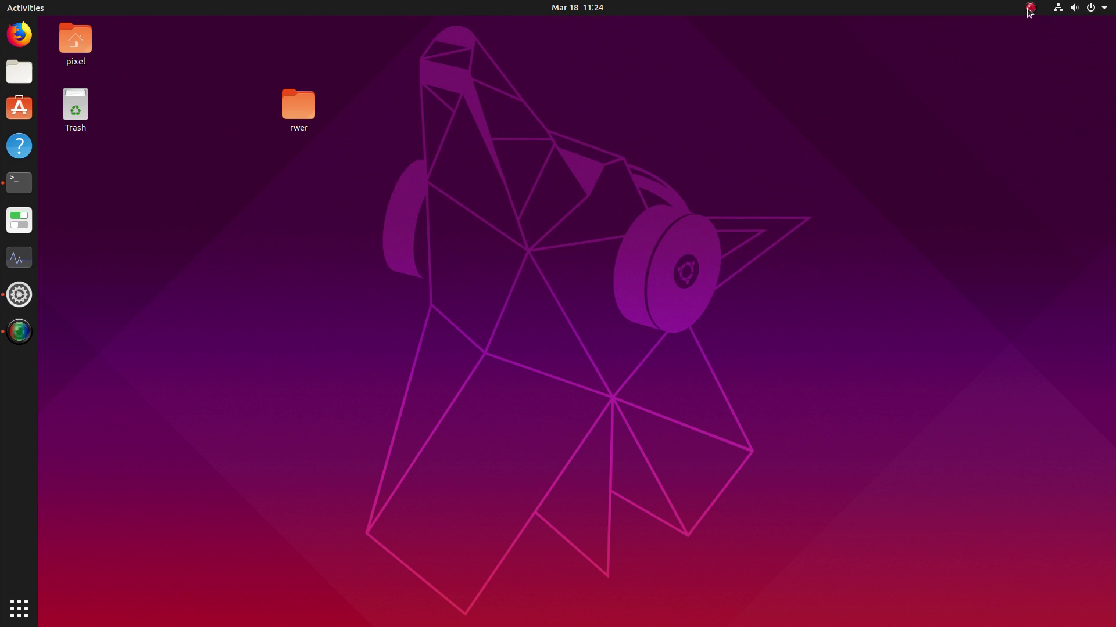